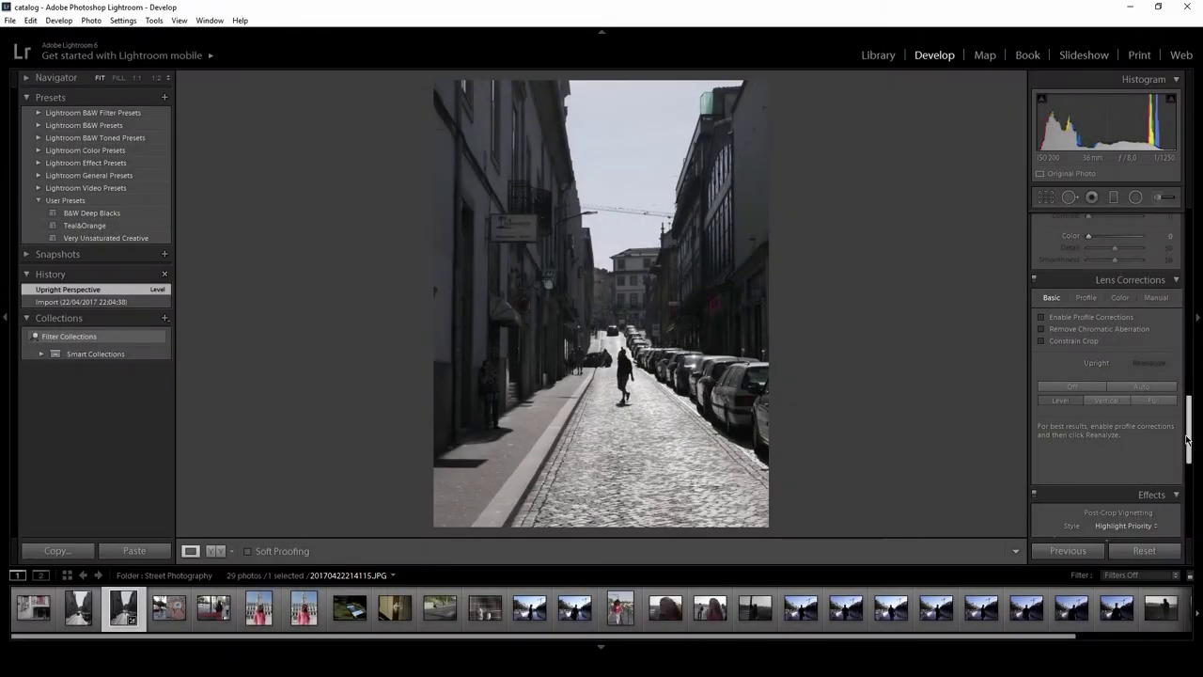
- Apply the Teal&Orange user preset to the street photo, try Very Unsaturated Creative, and reapply Teal&Orange
click(84, 227)
click(85, 238)
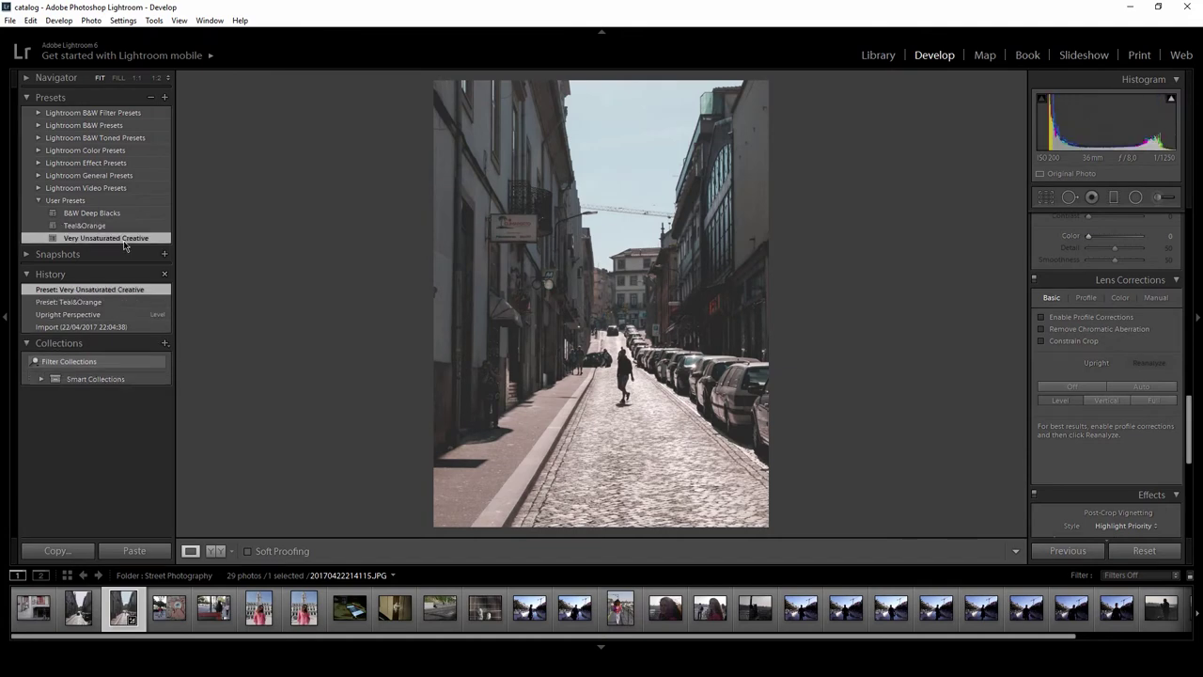
click(85, 226)
- Try a Sharpening amount of 55 and move the RGB tone curve's black point closer to the curve's edge
scroll(1121, 425, down, 5)
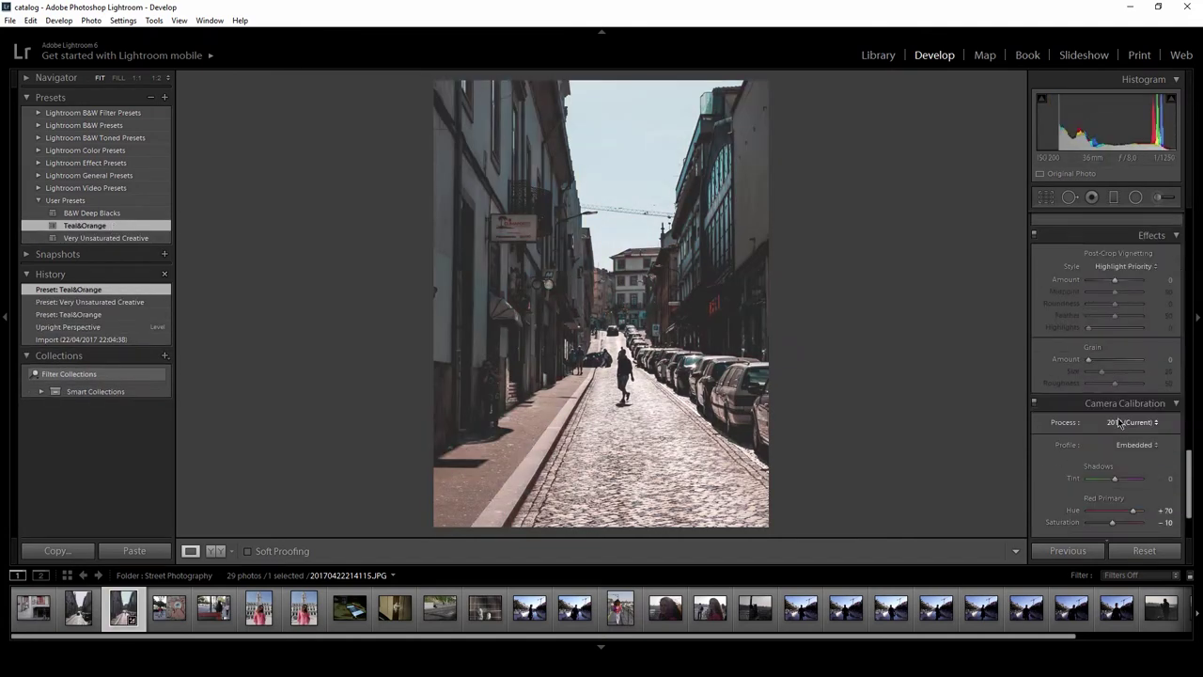
scroll(1119, 424, up, 10)
drag(1096, 385, 1108, 386)
scroll(1081, 414, up, 8)
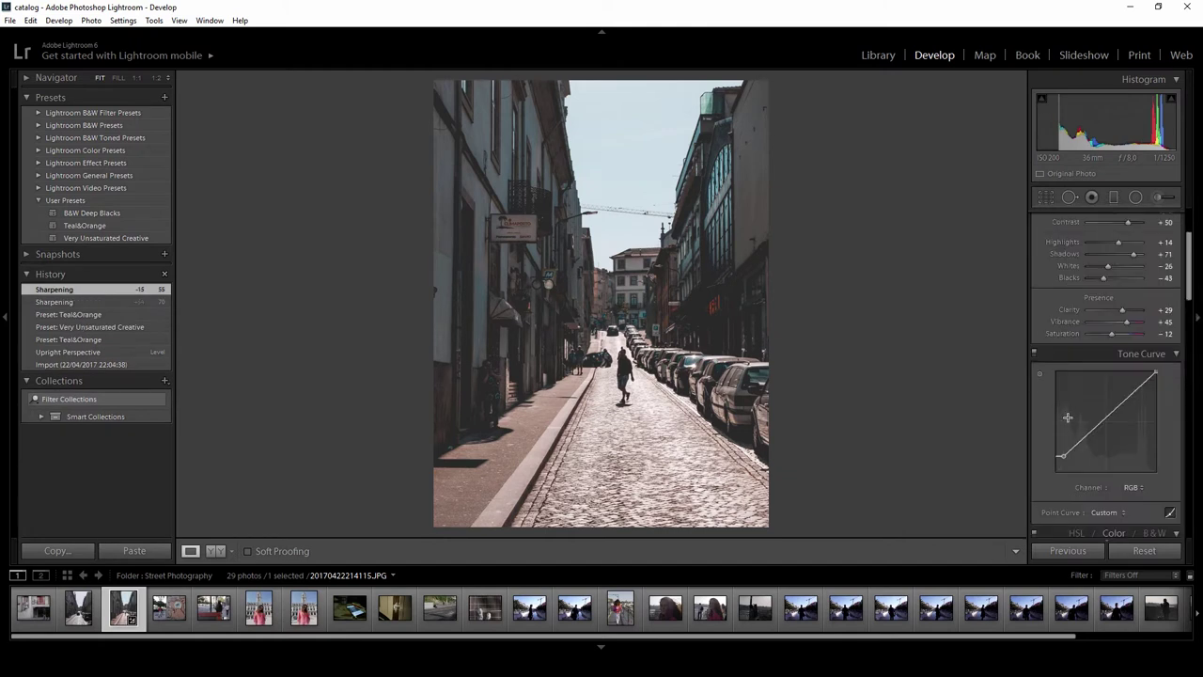
drag(1063, 453, 1058, 452)
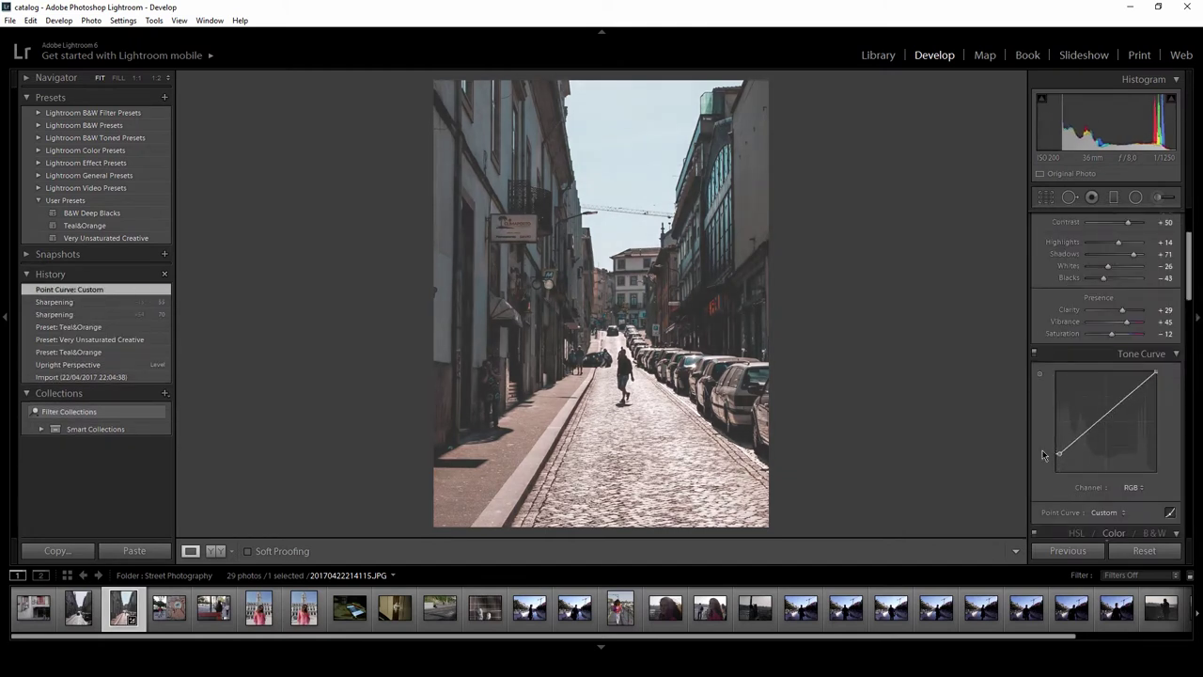
scroll(1043, 455, up, 2)
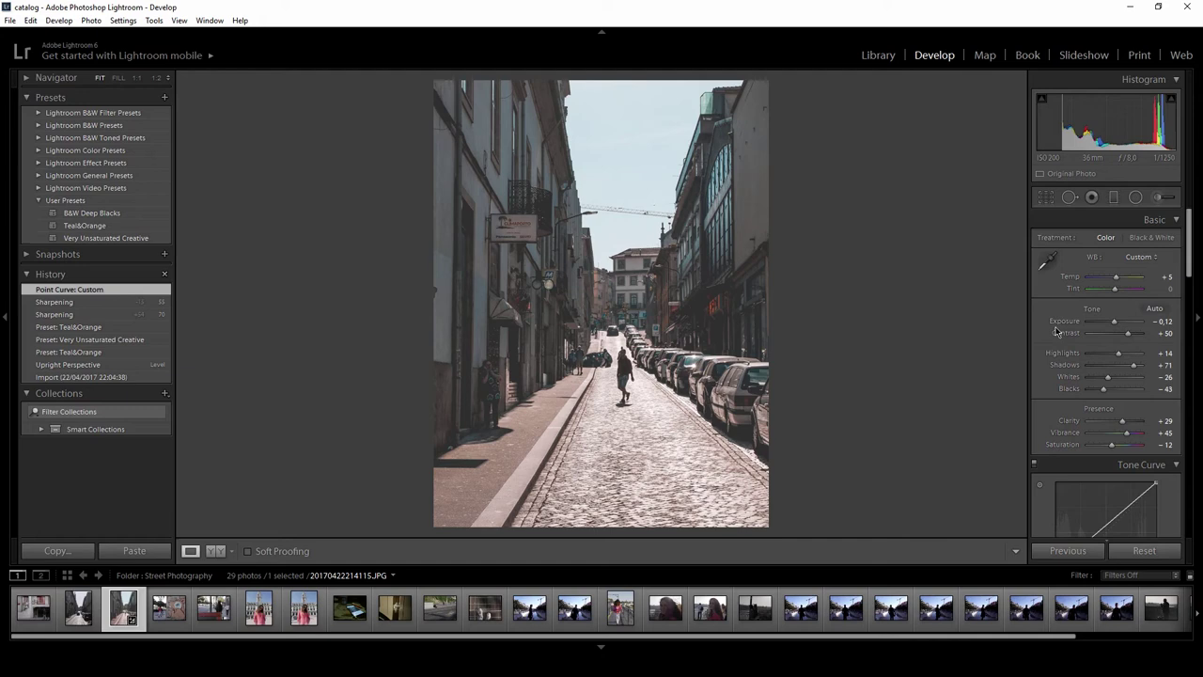
- Compare the earlier history states and restore the earliest Teal&Orange preset state
click(102, 377)
click(100, 366)
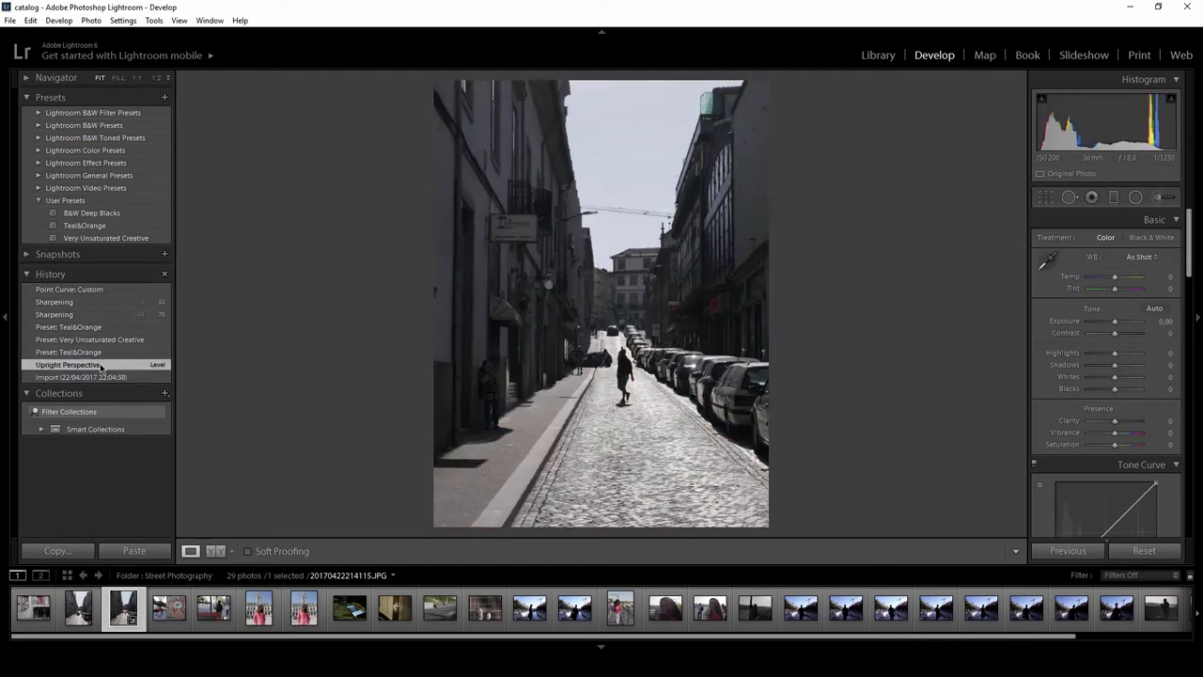
click(97, 353)
click(100, 339)
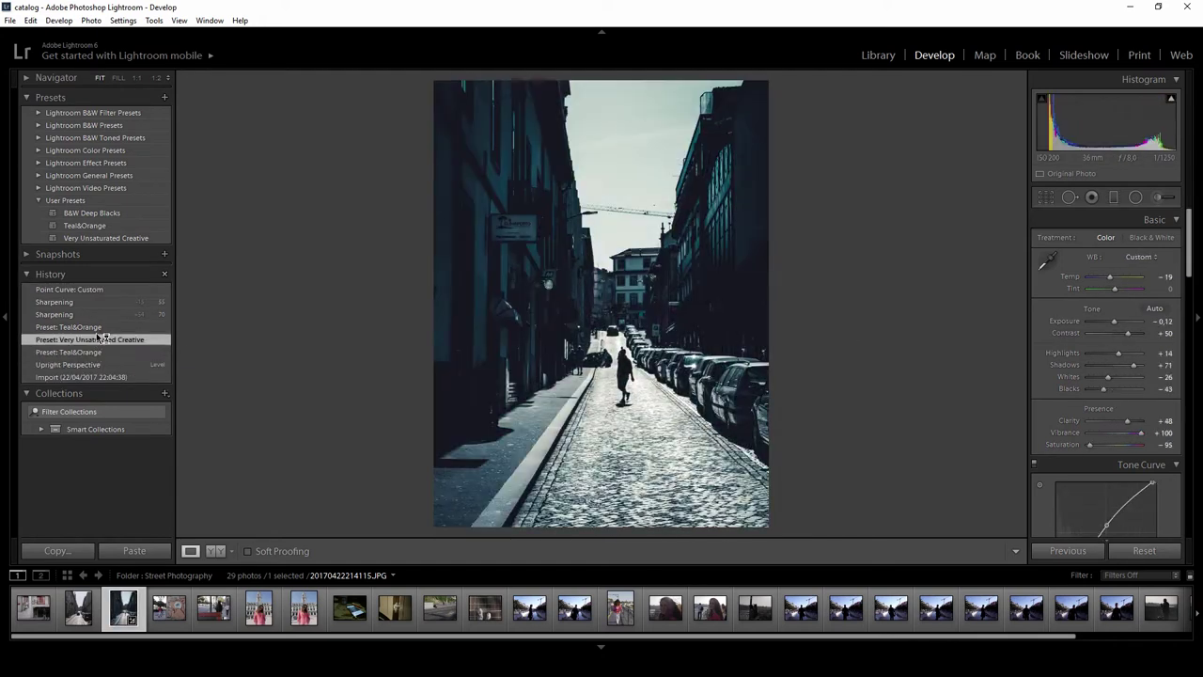
click(98, 327)
click(105, 353)
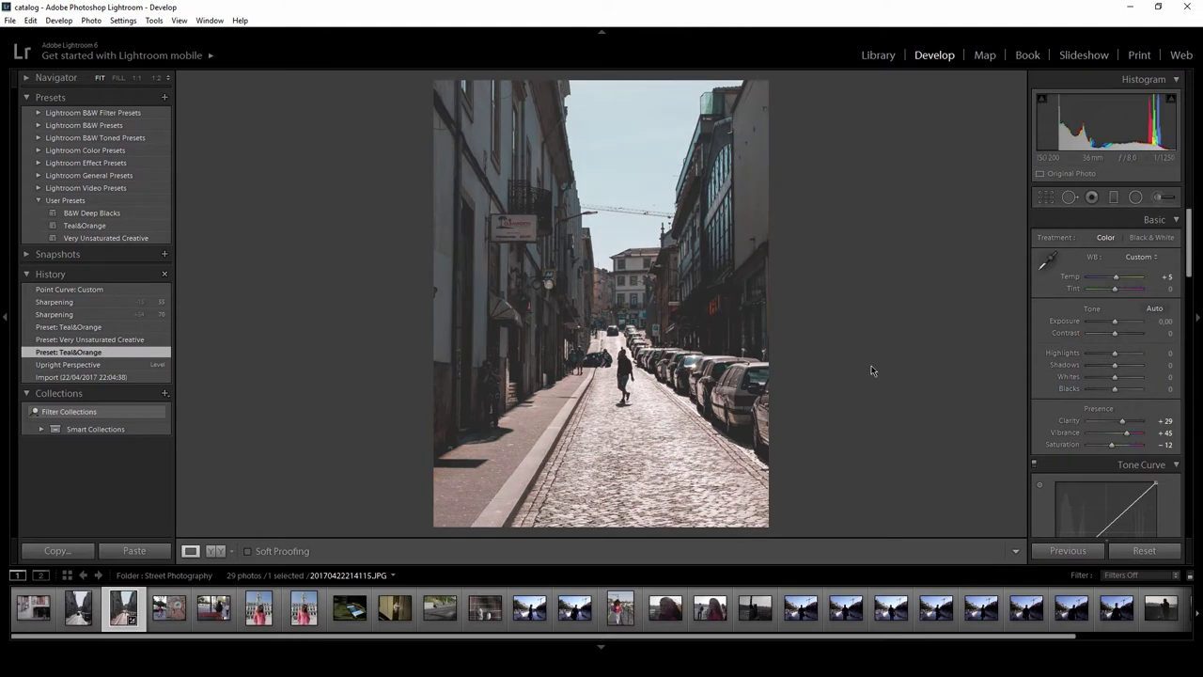
- Set Temp 0, Contrast +29, Shadows +55, Whites -29, Blacks -50 and Clarity +48, and compare this state with a reapplied Teal&Orange preset
drag(1118, 279, 1112, 279)
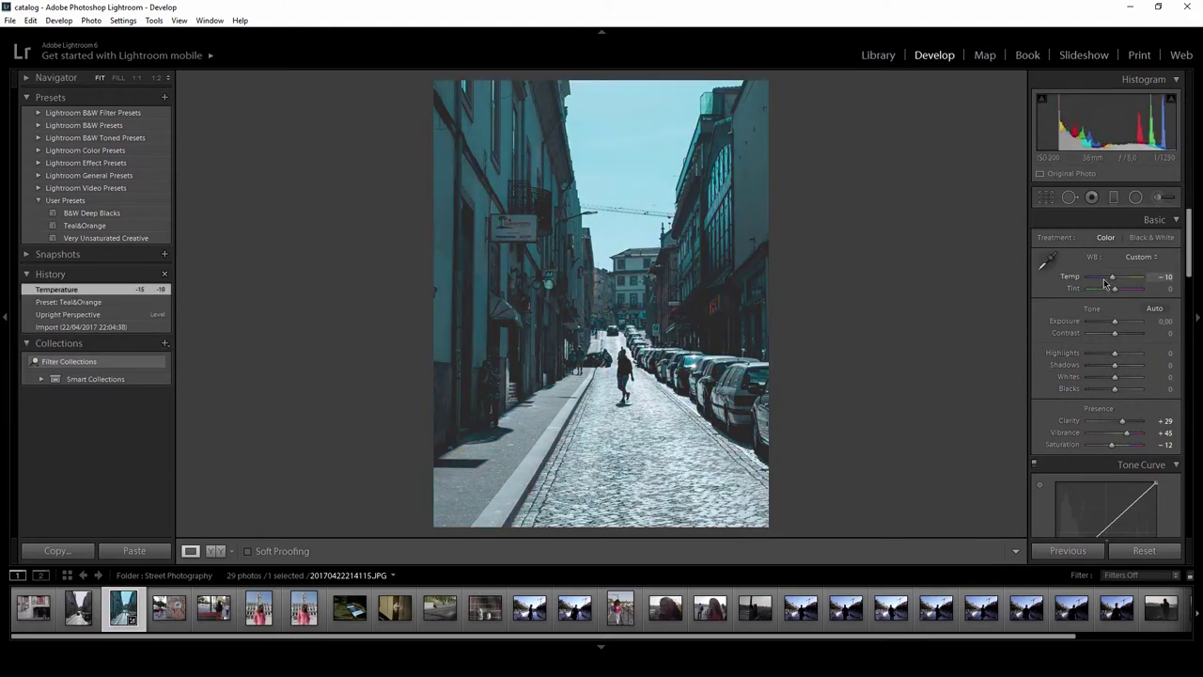
double_click(1070, 277)
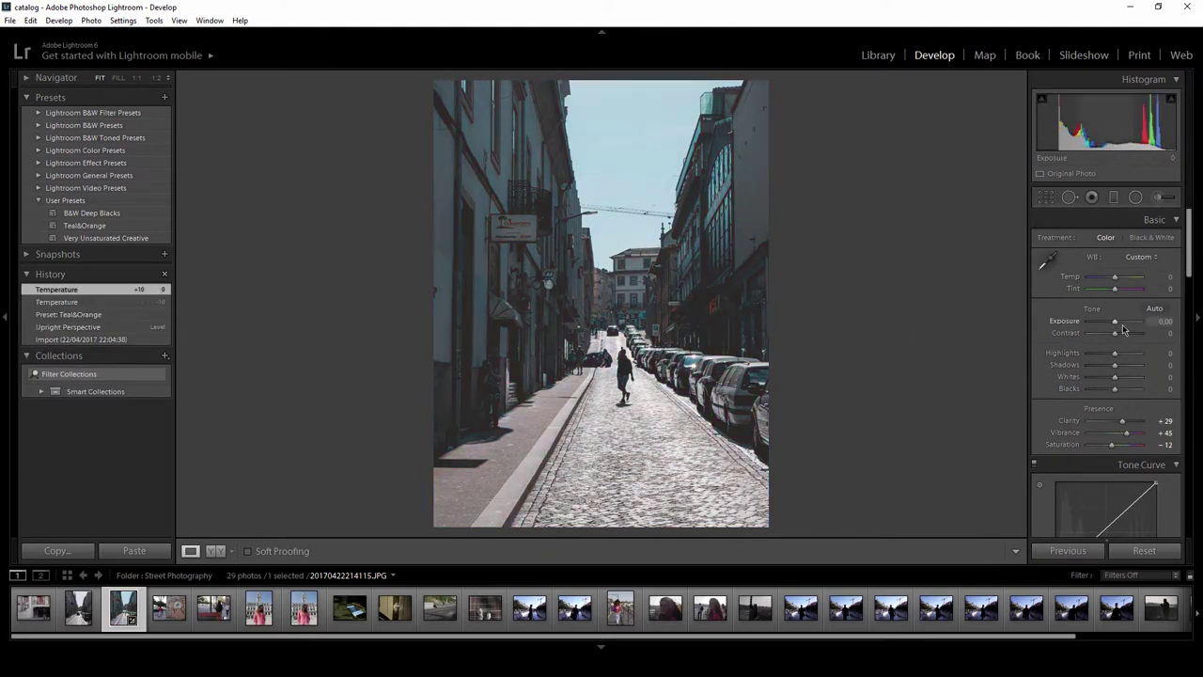
drag(1115, 333, 1107, 377)
drag(1115, 389, 1129, 425)
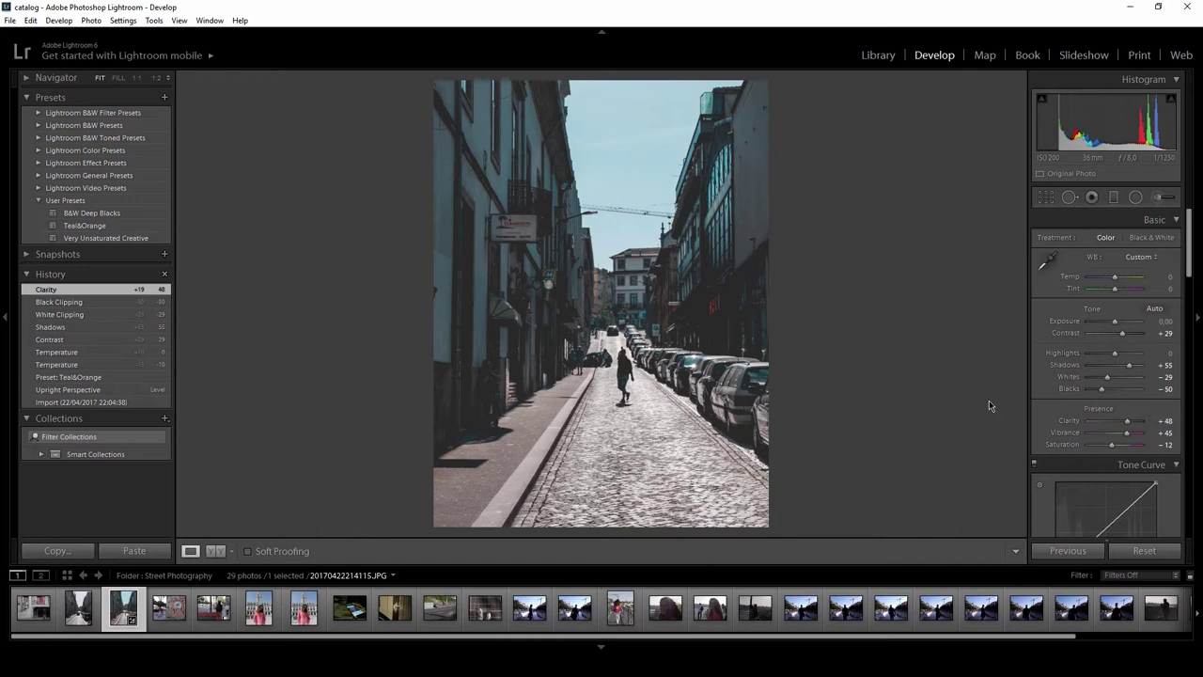
click(85, 226)
click(79, 302)
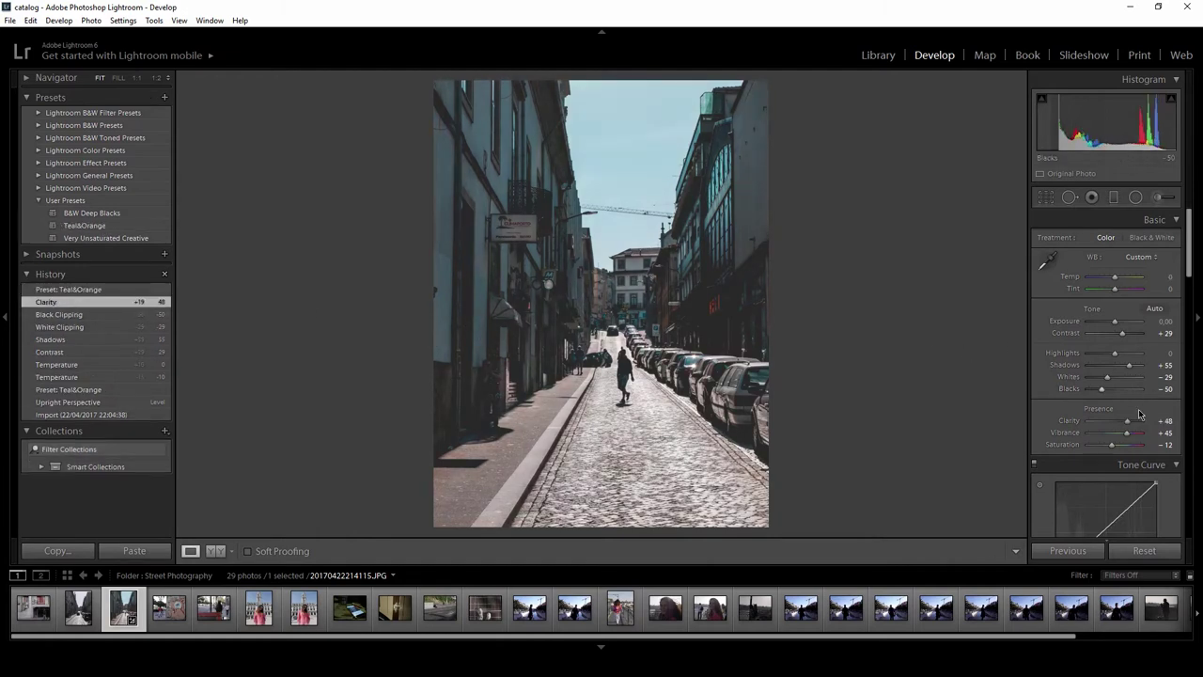
- Set Vibrance to +90 and Saturation to -29, and shift the RGB tone curve's black point slightly inward
drag(1127, 432, 1110, 452)
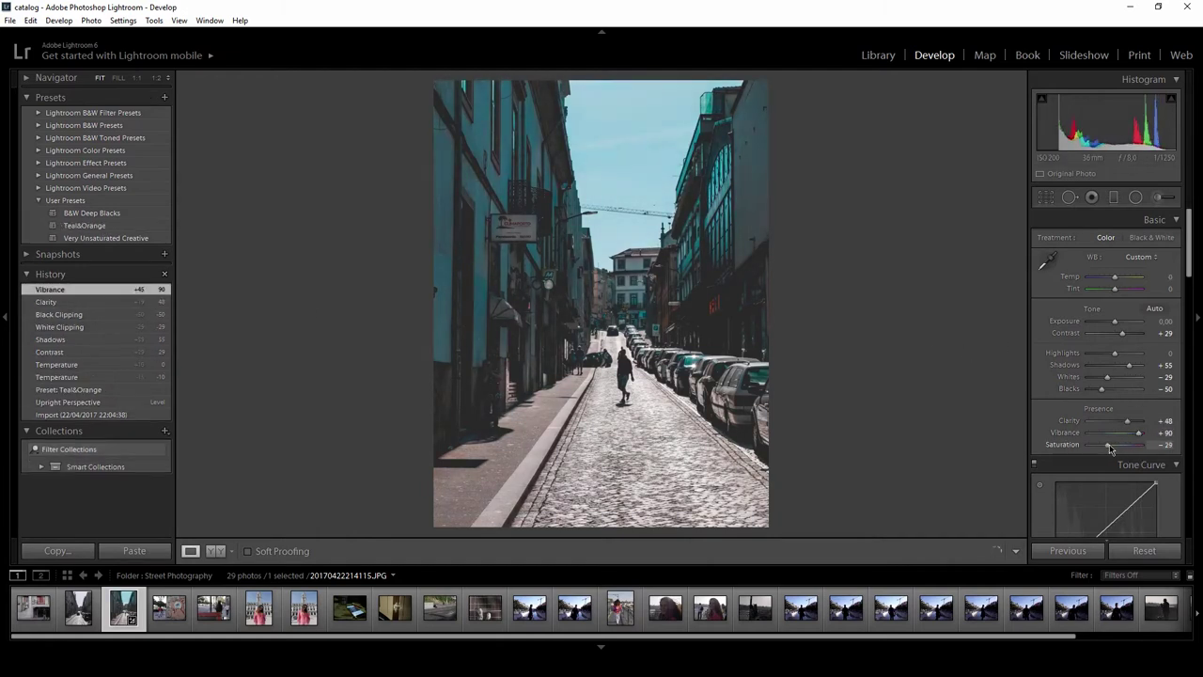
scroll(1109, 423, down, 5)
drag(1057, 300, 1063, 302)
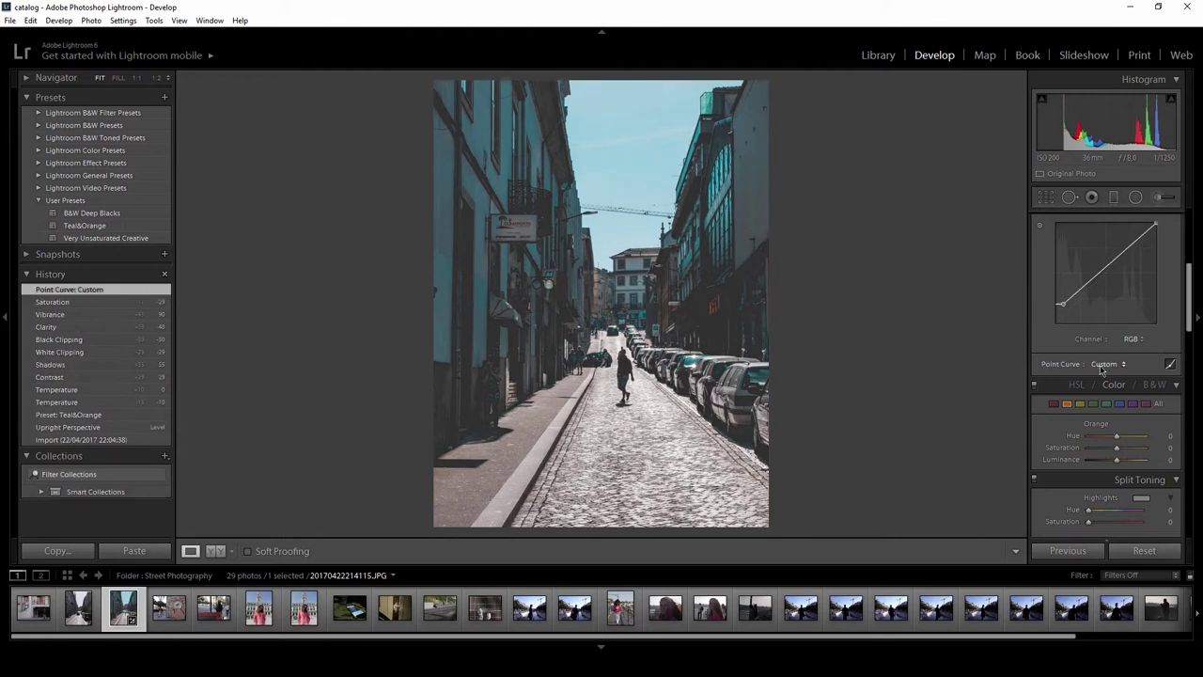
- Crop the photo inward from its upper-left corner at the original aspect ratio, tightening on the walking figure
key(r)
drag(435, 80, 455, 88)
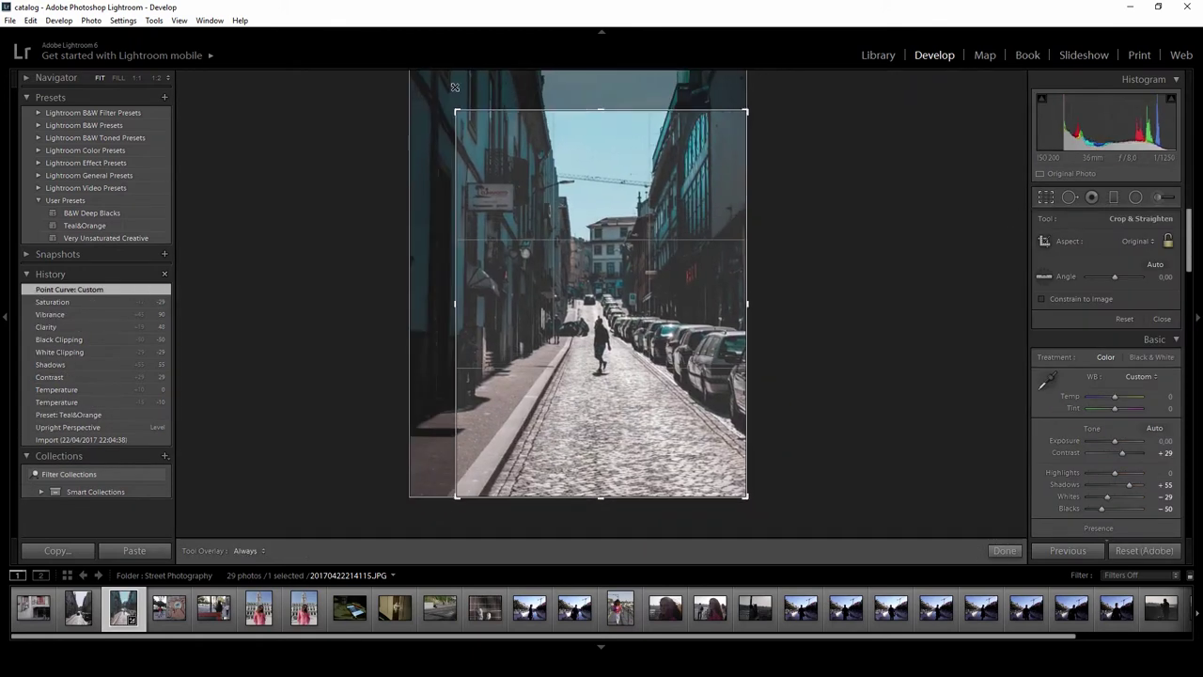
click(1003, 551)
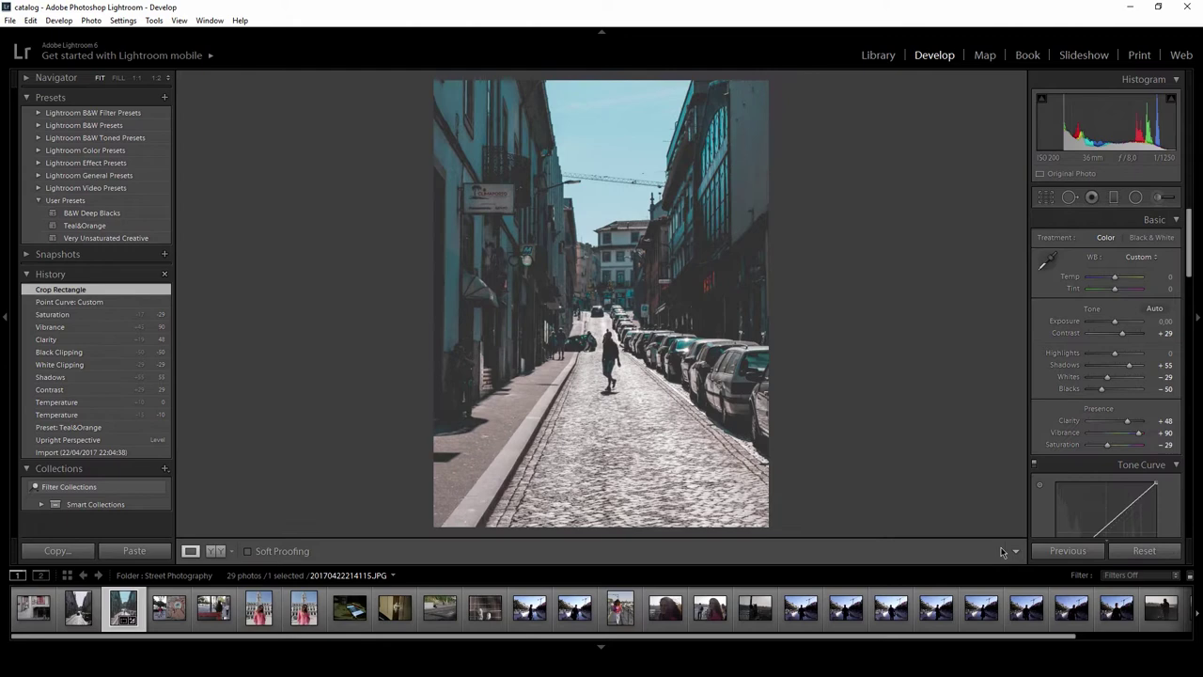
- Add a graduated filter rising from the photo's lower edge over the cobblestones, and reset its Exposure and Clarity to 0
click(1113, 199)
drag(606, 525, 607, 301)
drag(606, 414, 608, 433)
double_click(1062, 287)
double_click(1063, 336)
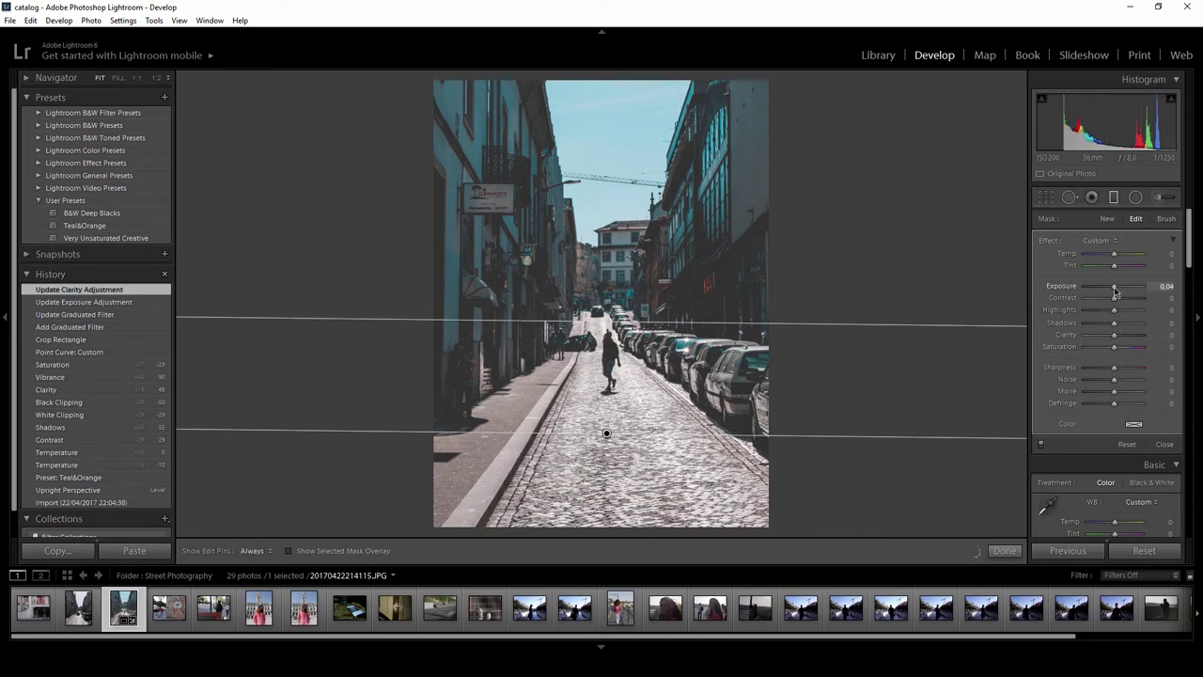
- Set the street filter's Exposure to -0,83, Contrast 100, Clarity -41 and Sharpness 19, compare it off and on, and finish the filter
drag(1114, 285, 1183, 300)
drag(1115, 368, 1122, 377)
drag(1114, 335, 1102, 340)
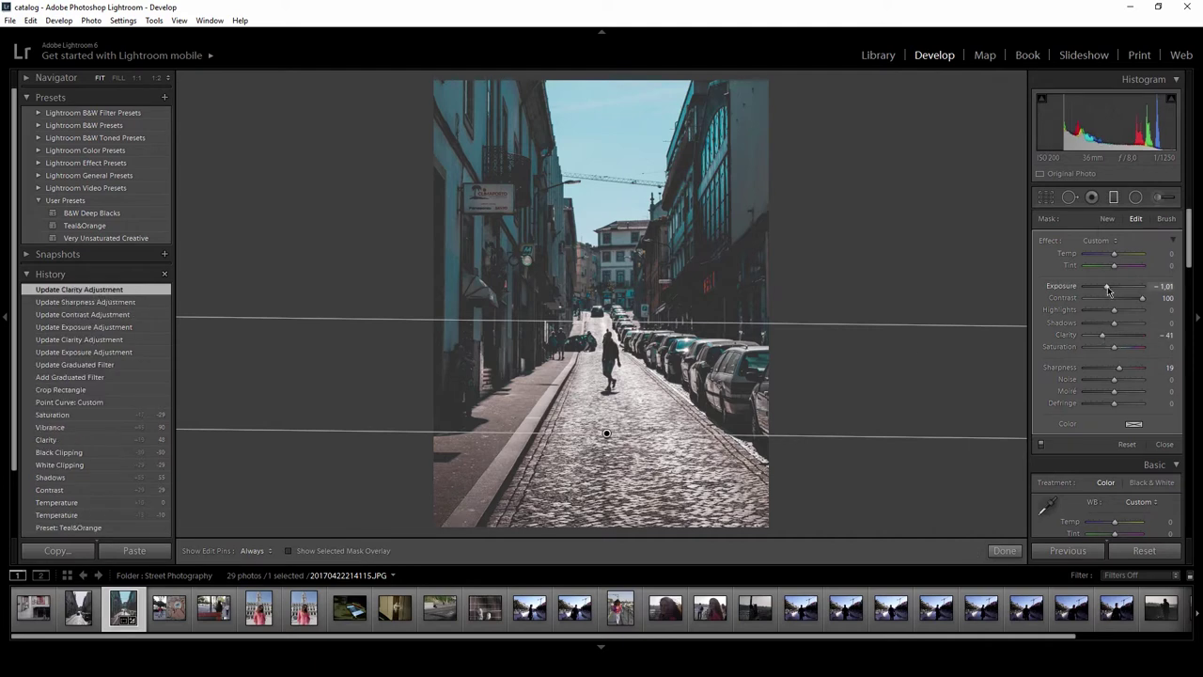
drag(1107, 286, 1109, 286)
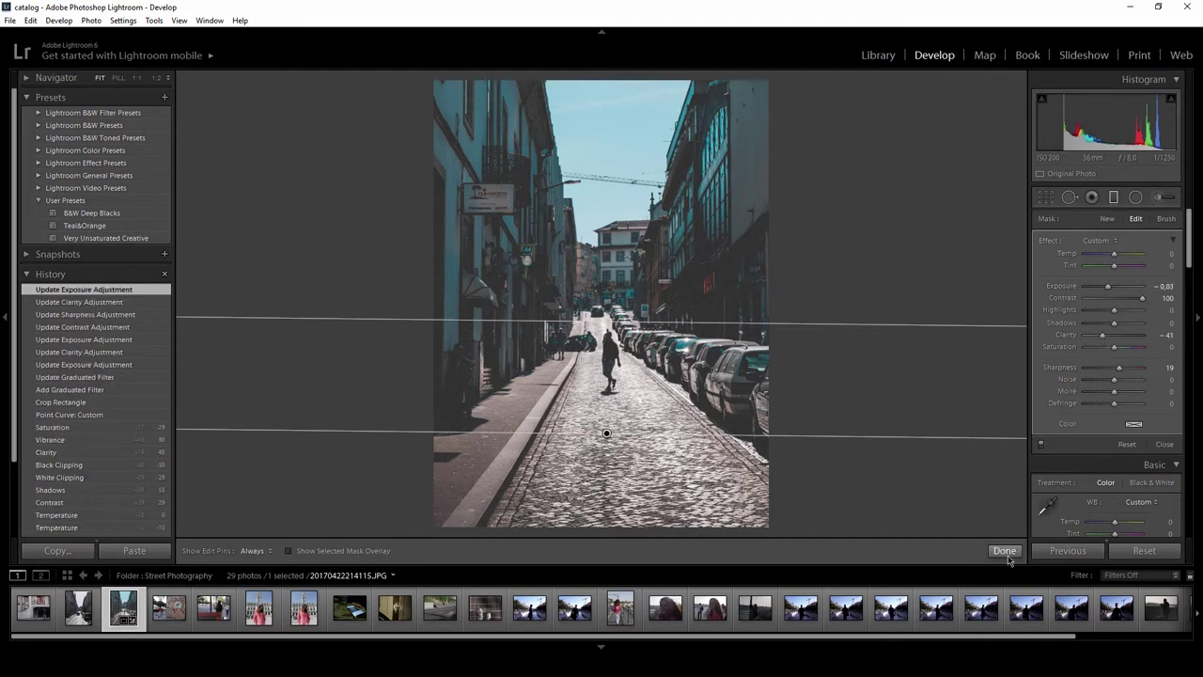
click(1041, 445)
click(1041, 444)
click(1042, 445)
click(1042, 445)
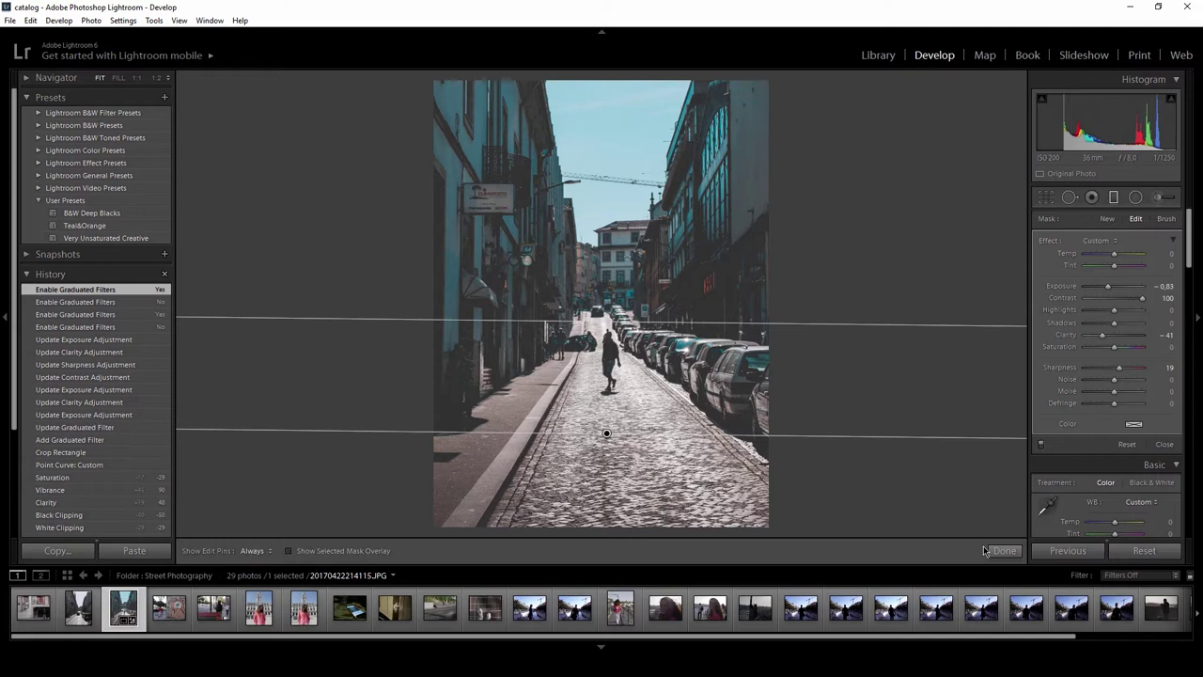
click(1003, 551)
- Set the Orange hue to -16 and the Blue hue to -29, and shift the Red hue toward orange
scroll(1095, 404, down, 10)
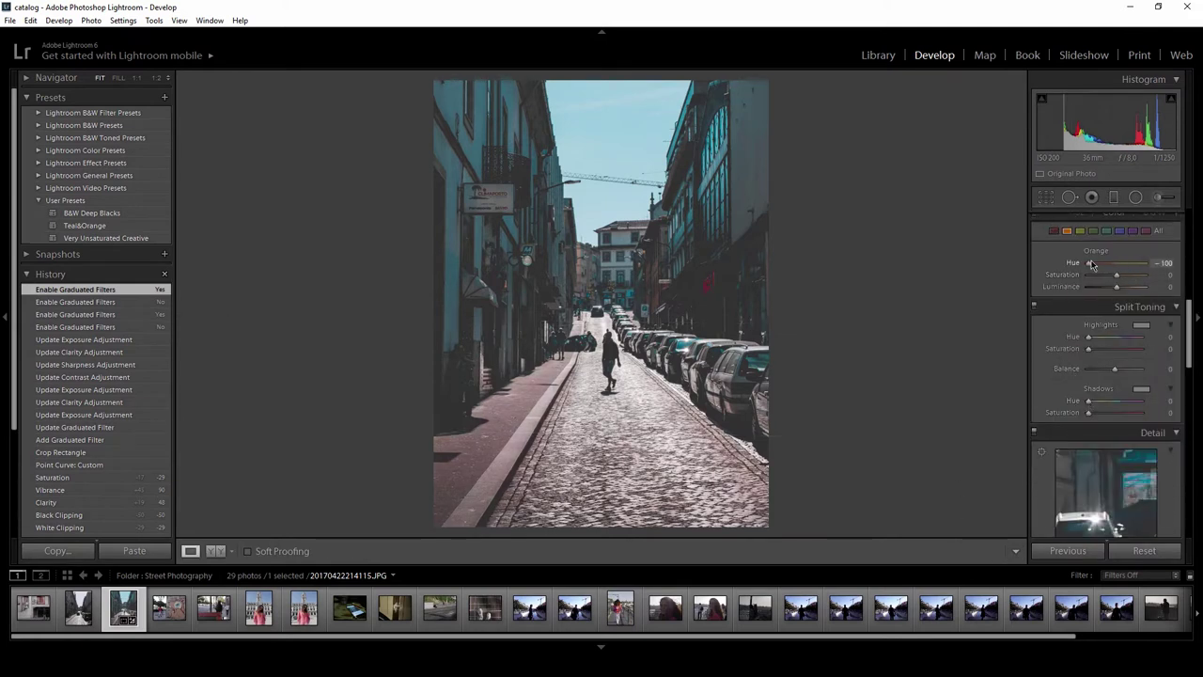
click(1056, 230)
mouse_move(1117, 263)
mouse_down()
mouse_move(1132, 263)
mouse_move(1110, 267)
mouse_move(1124, 274)
mouse_up()
click(1120, 231)
- Set the Orange saturation to +62 and the Blue saturation to 0
click(1074, 232)
click(1069, 231)
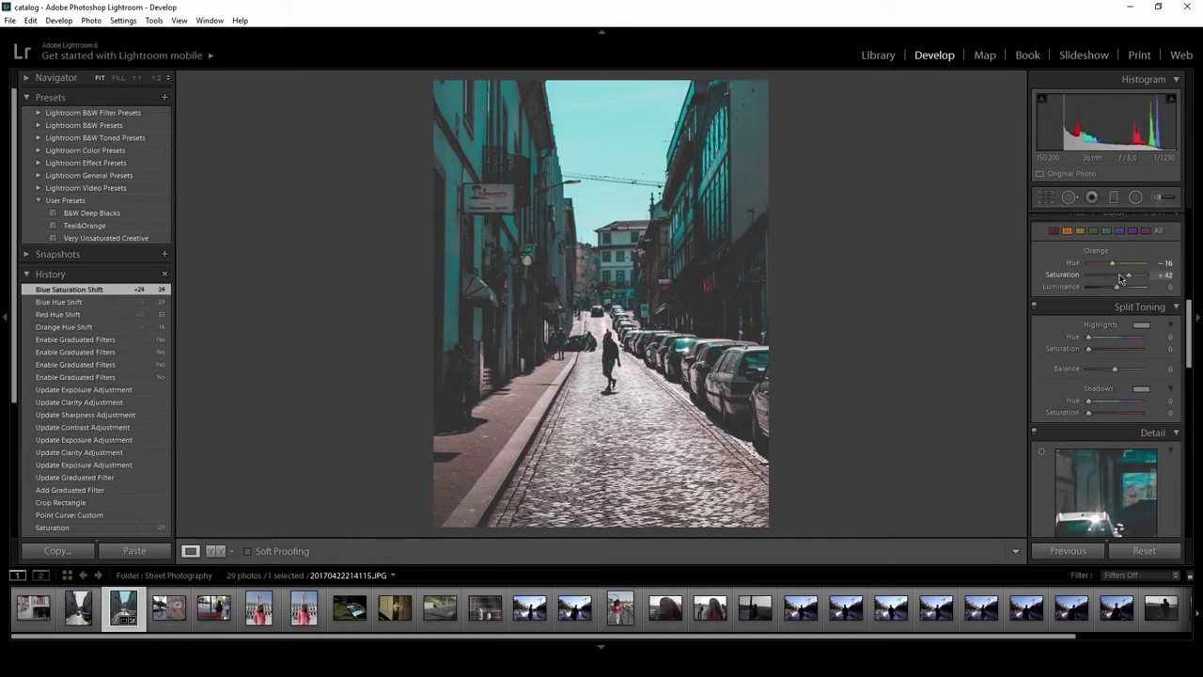
drag(1136, 285, 1117, 278)
click(1119, 231)
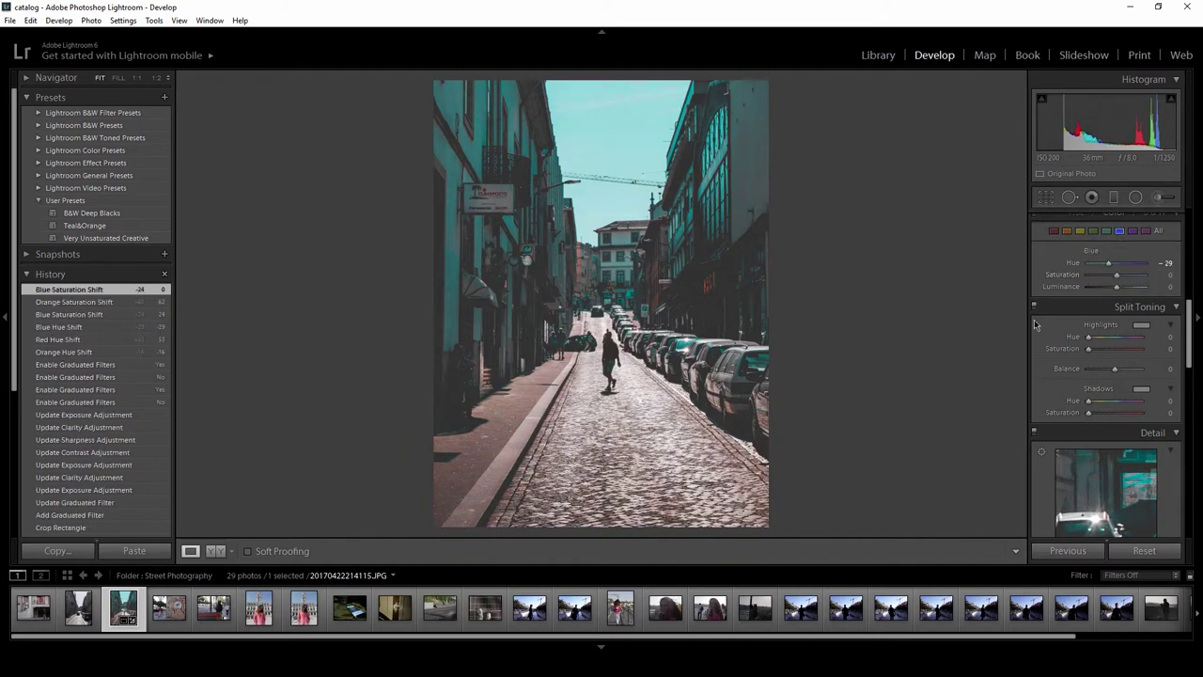
- Add a second graduated filter descending from the photo's upper edge over the sky, and reset all its effect settings
click(1113, 199)
drag(585, 83, 586, 236)
drag(585, 159, 585, 135)
double_click(1062, 286)
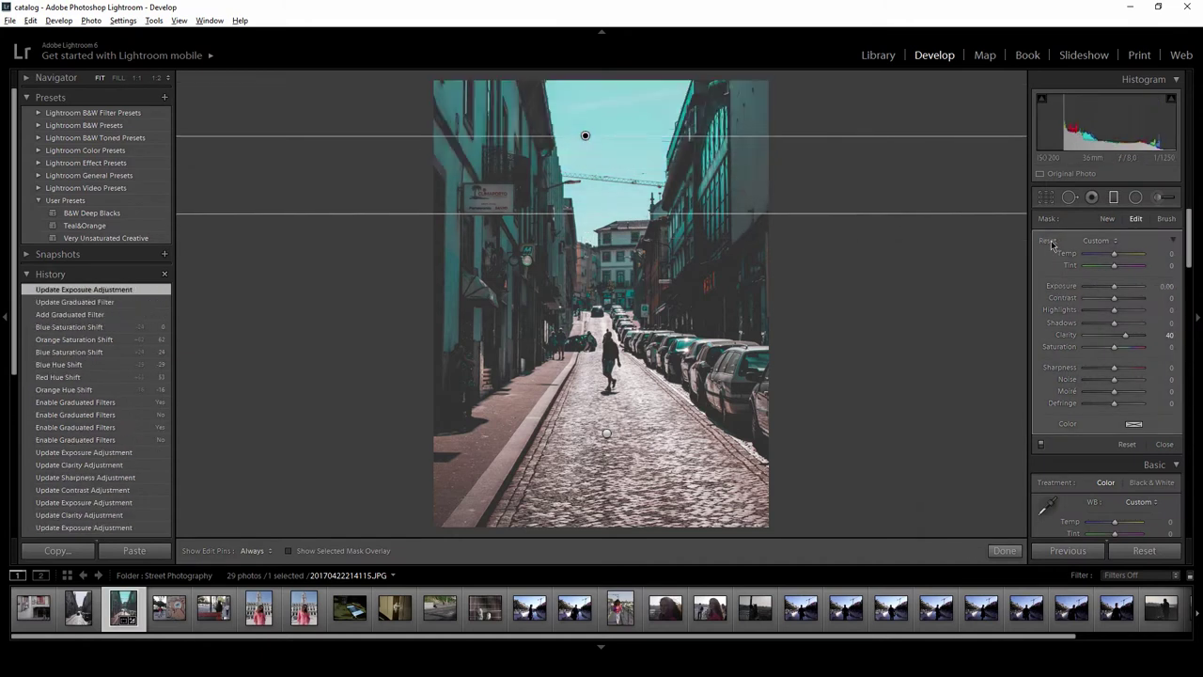
alt+click(1051, 243)
- Set the sky filter's Temp to -12, Exposure -0,75, Clarity -52 and Sharpness -71, and compare the filters off and on
drag(1114, 253, 1111, 290)
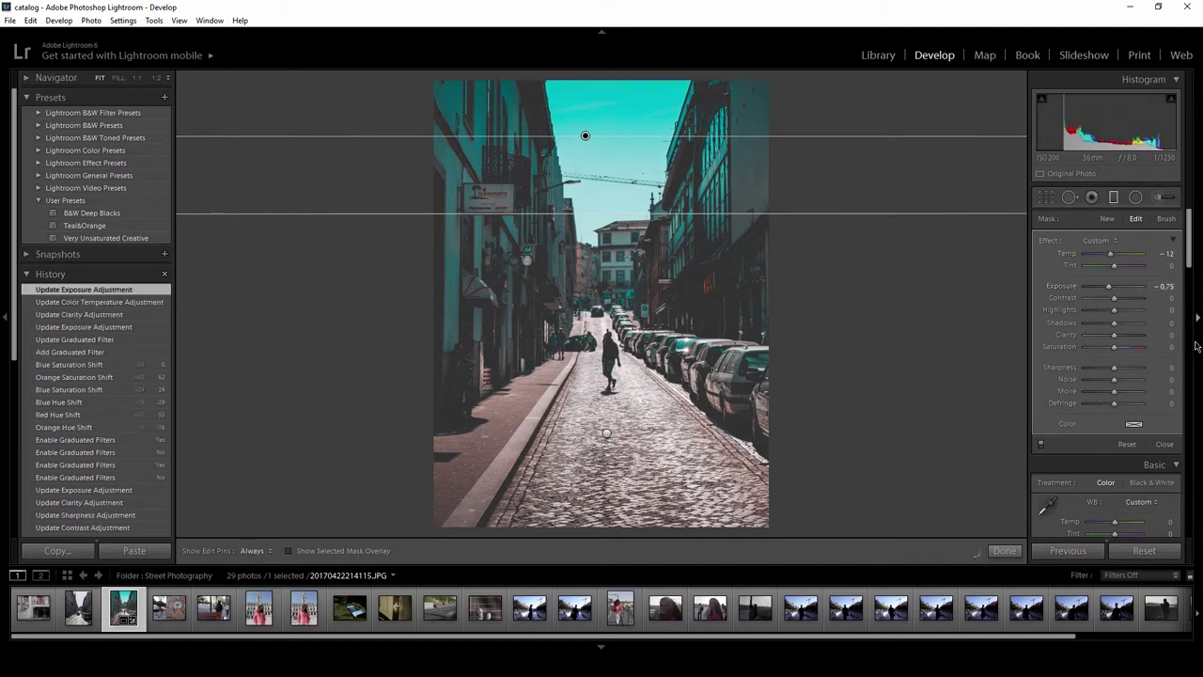
drag(1105, 370, 1105, 371)
drag(1114, 334, 1094, 369)
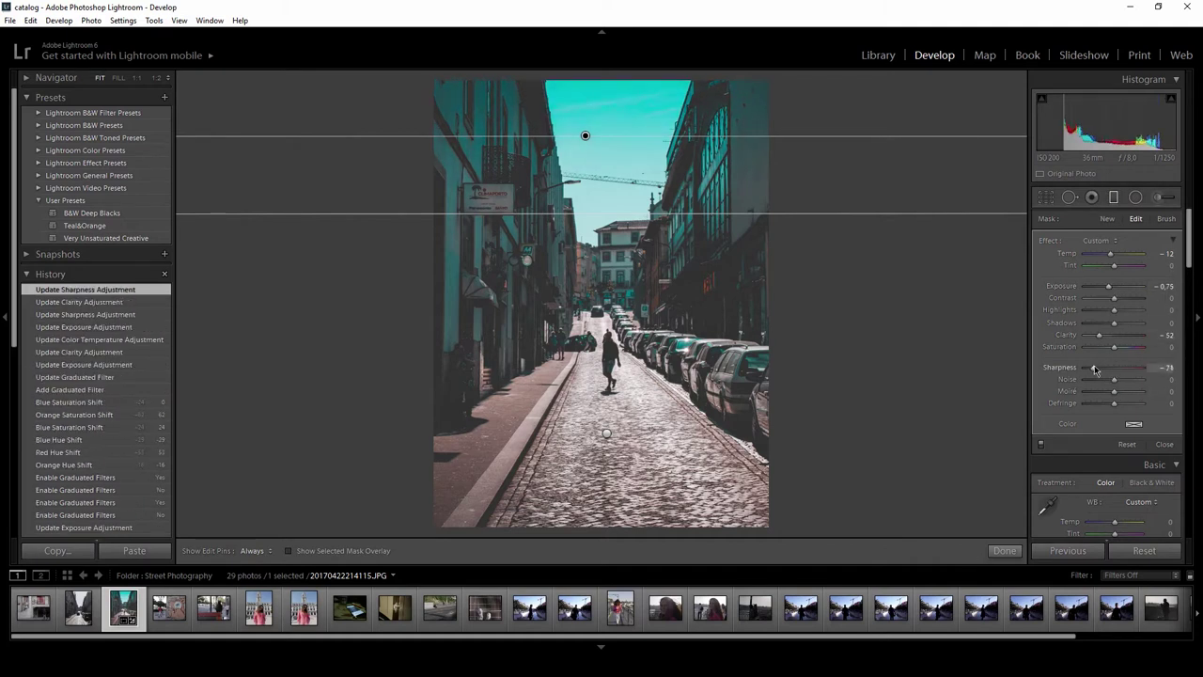
click(1041, 445)
click(1040, 446)
- Soften the sky filter to Exposure -0,31 and Temp -8, and compare the filters off and on
drag(1109, 288, 1112, 288)
drag(1111, 254, 1113, 254)
click(1041, 444)
click(1041, 444)
click(1041, 444)
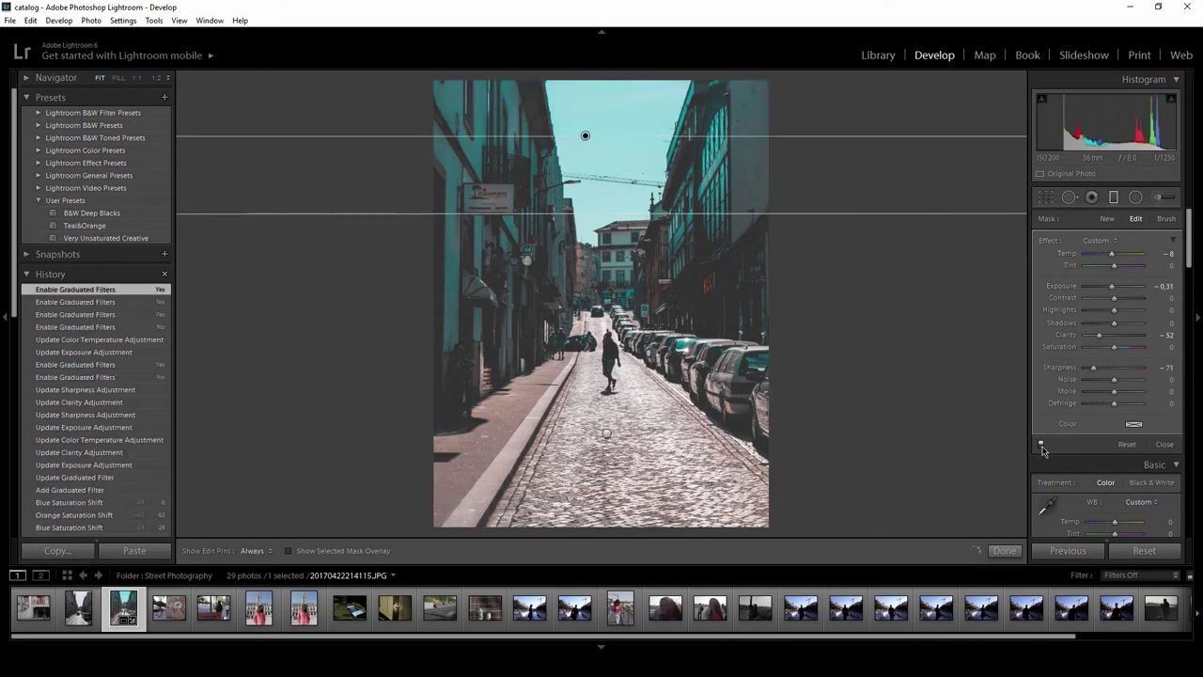
click(1040, 444)
- Add a narrow upright elliptical radial filter around the walking figure
key(m)
key(ctrl+alt+minus)
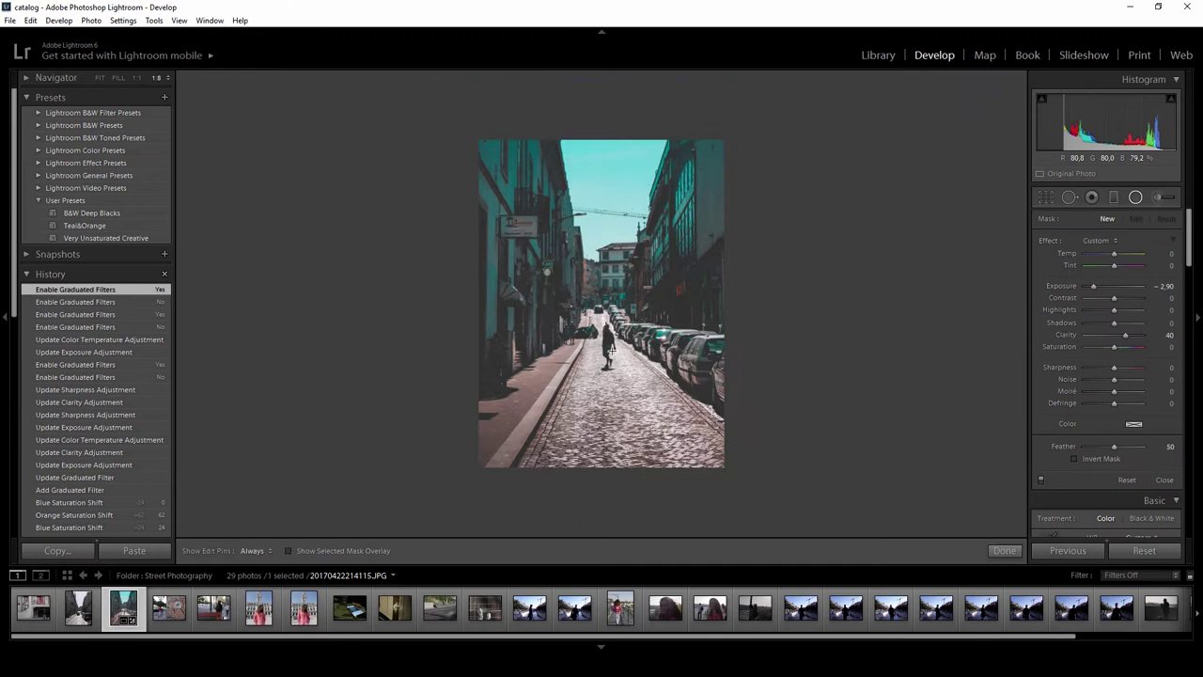
key(ctrl+equal)
drag(606, 129, 673, 247)
drag(605, 130, 613, 103)
key(ctrl+alt+minus)
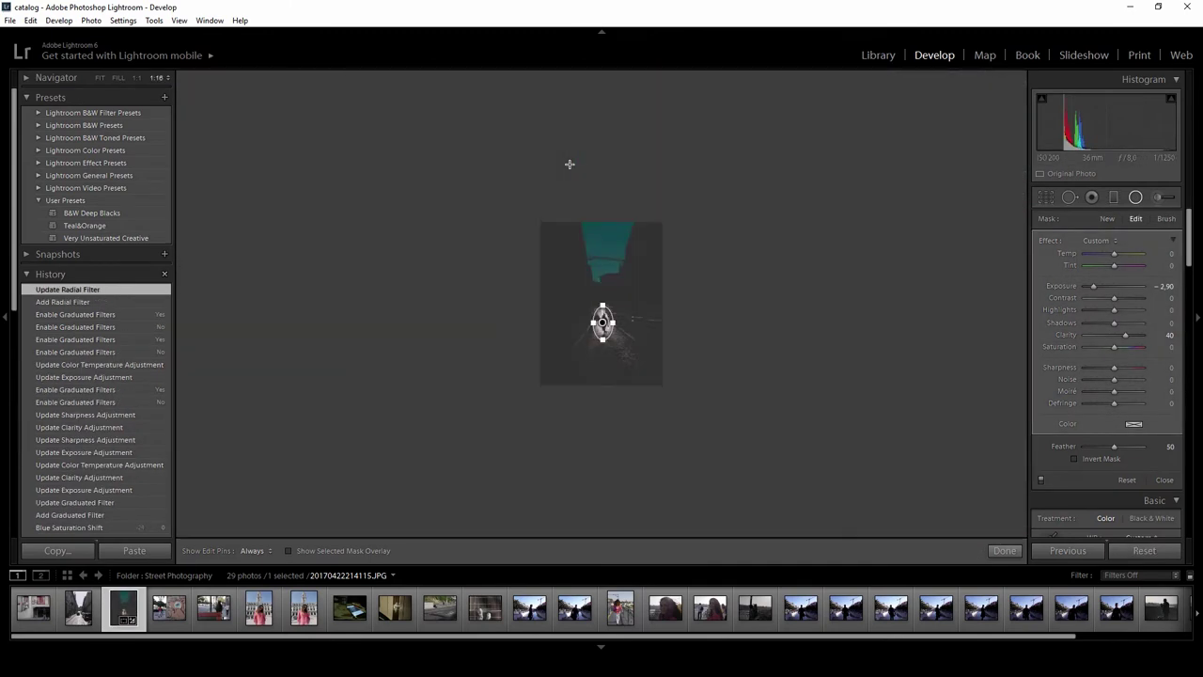
key(ctrl+alt+equal)
key(ctrl+alt+equal)
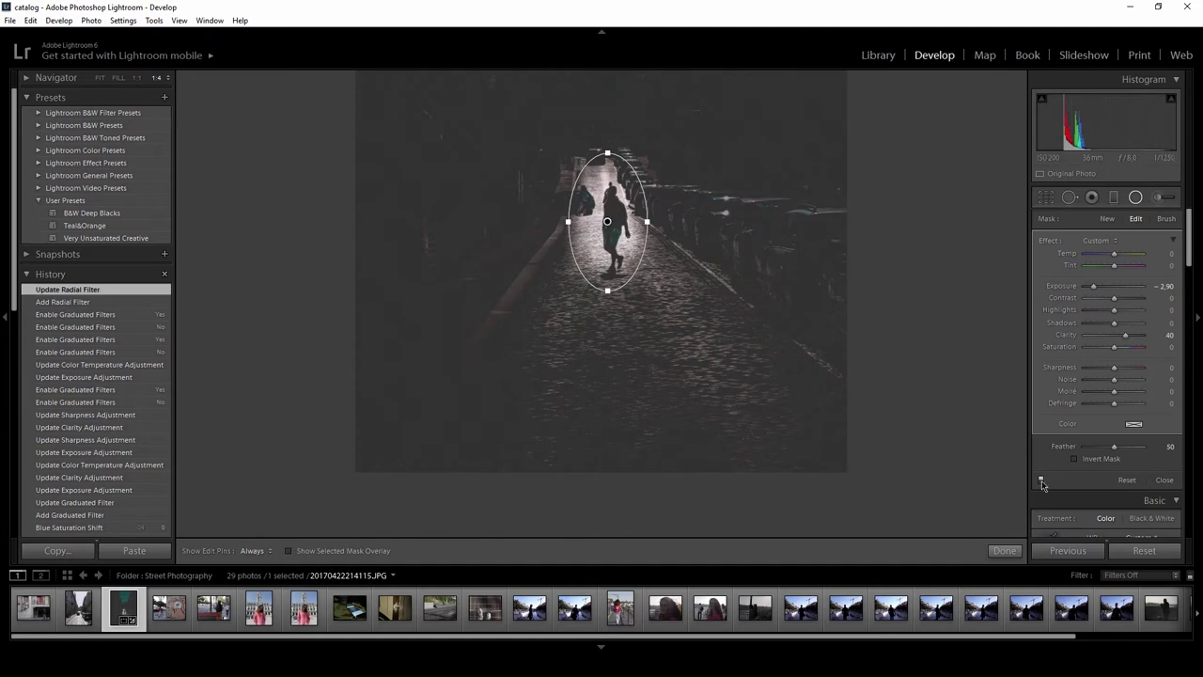
- Invert the radial filter's mask, fit its ellipse more tightly around the walking figure, and set Feather to 34
click(1074, 458)
drag(610, 222, 614, 228)
drag(652, 229, 642, 228)
drag(613, 297, 613, 289)
mouse_move(1114, 446)
mouse_down()
mouse_move(1128, 446)
mouse_move(1104, 445)
mouse_up()
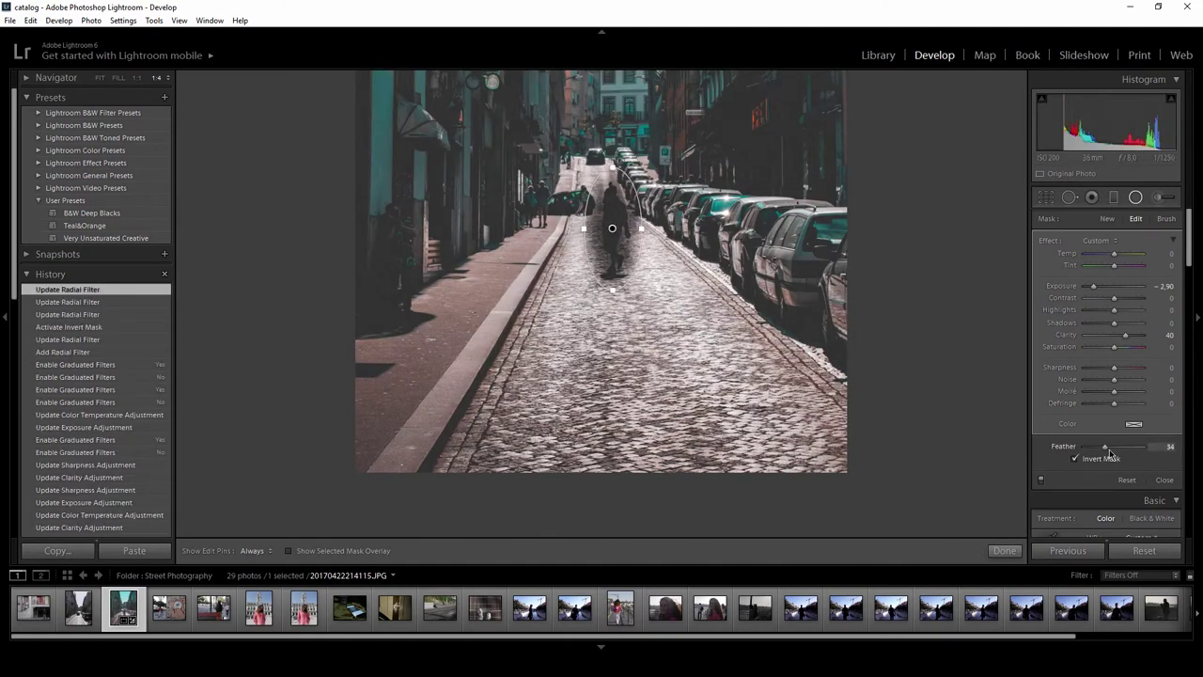
- Set the radial filter's Exposure to 0, Contrast 8, Highlights 8, Shadows 45, Clarity 43, Saturation 41, Sharpness 16 and Feather 49
double_click(1063, 285)
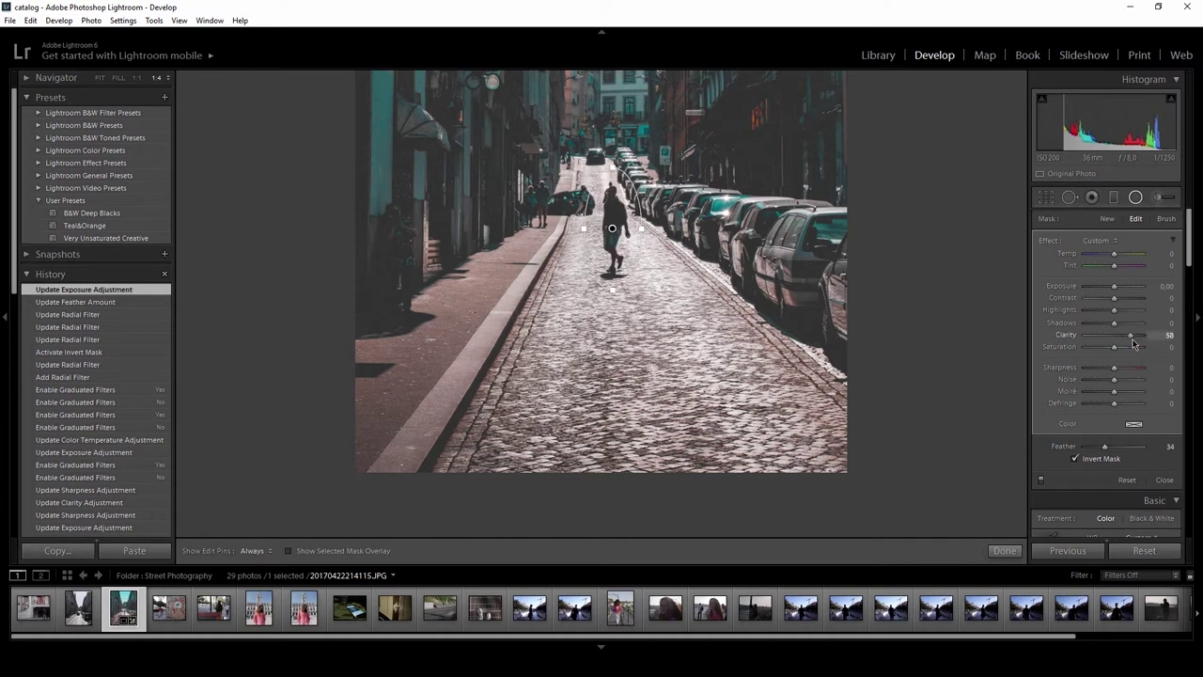
drag(1121, 346, 1125, 357)
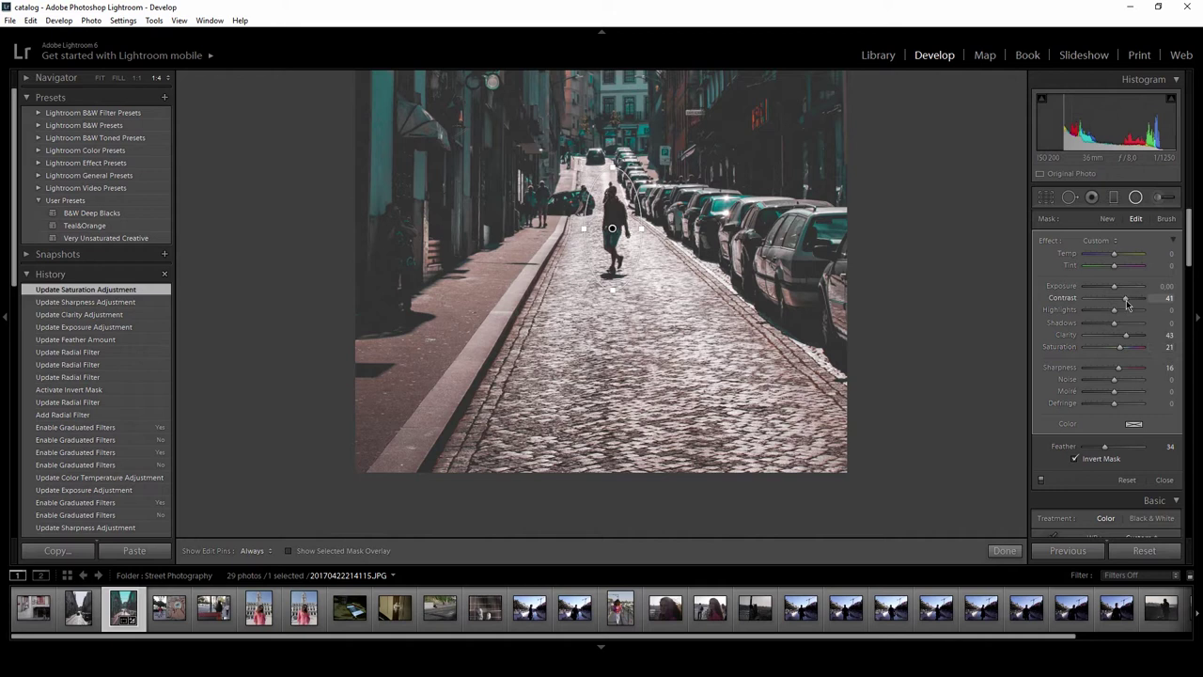
mouse_move(1127, 304)
mouse_down()
mouse_move(1117, 302)
mouse_move(1126, 331)
mouse_move(1118, 314)
mouse_up()
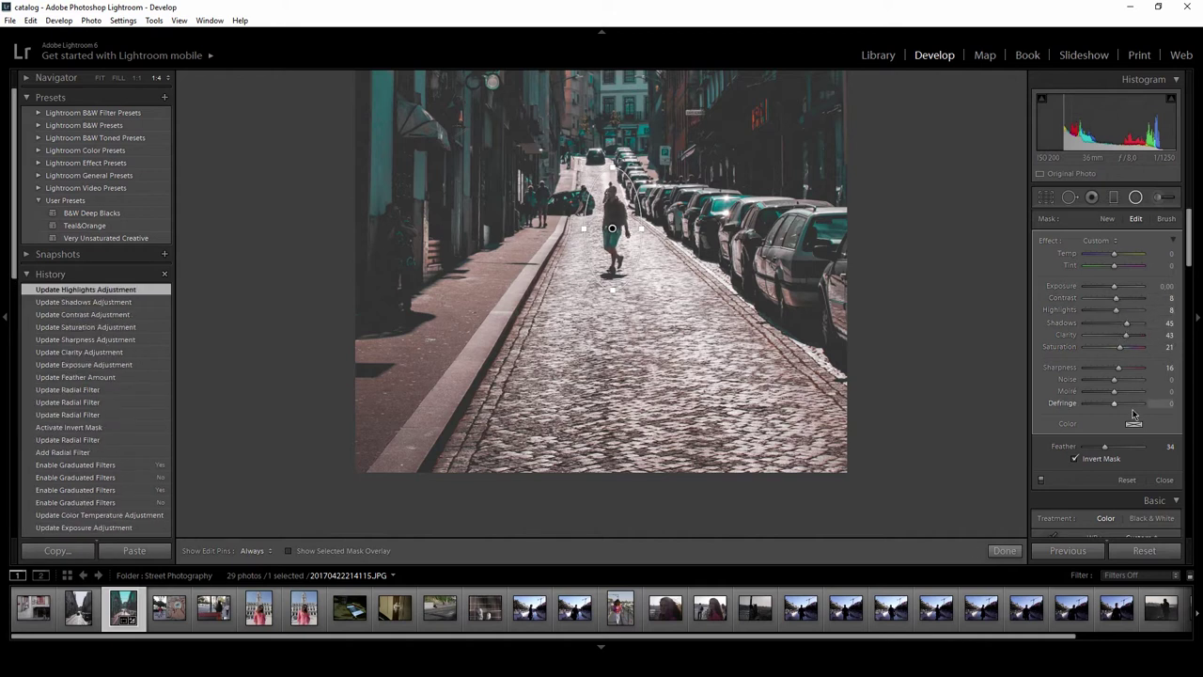
drag(1106, 448, 1115, 449)
click(1124, 350)
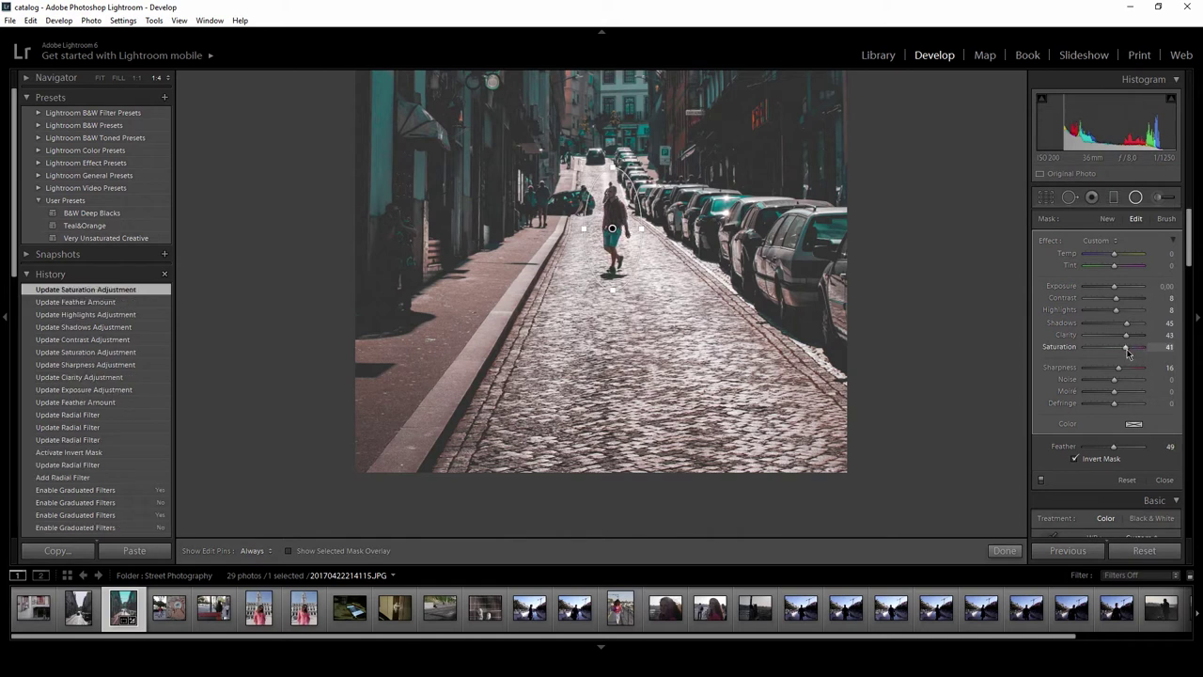
- Raise the radial filter's Contrast, warm its Temp slightly, and finish the filter to review the whole photo
mouse_move(1117, 298)
mouse_down()
mouse_move(1102, 301)
mouse_move(1134, 307)
mouse_up()
drag(1114, 259, 1116, 259)
click(1004, 551)
scroll(855, 405, up, 5)
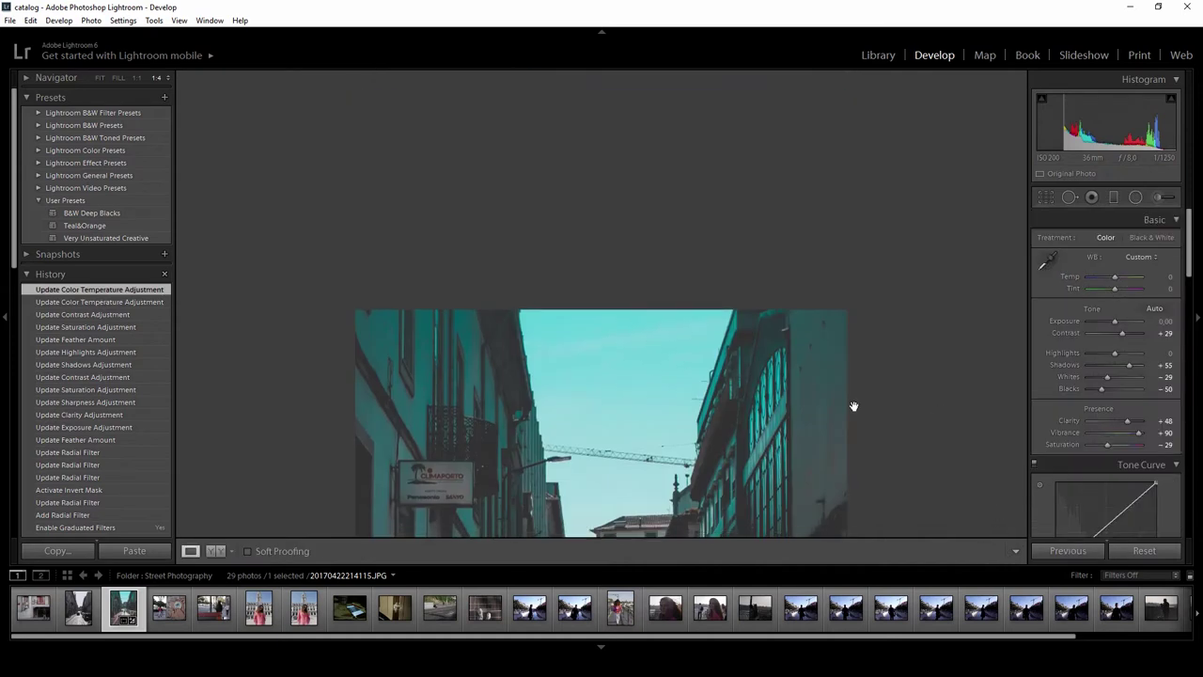
key(ctrl+alt+minus)
key(ctrl+alt+equal)
key(ctrl+alt+minus)
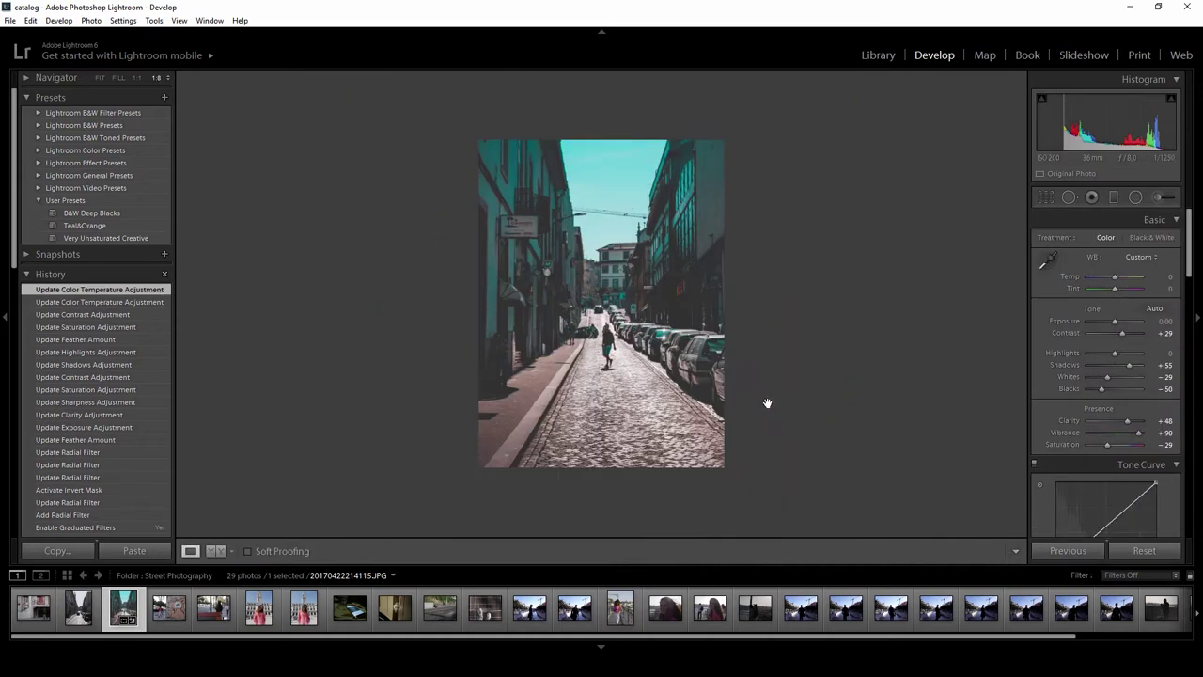
- Crop the street photo to a 1 x 1 square framing the walking figure, parked cars and part of the sky
click(1046, 197)
click(1142, 241)
click(1076, 301)
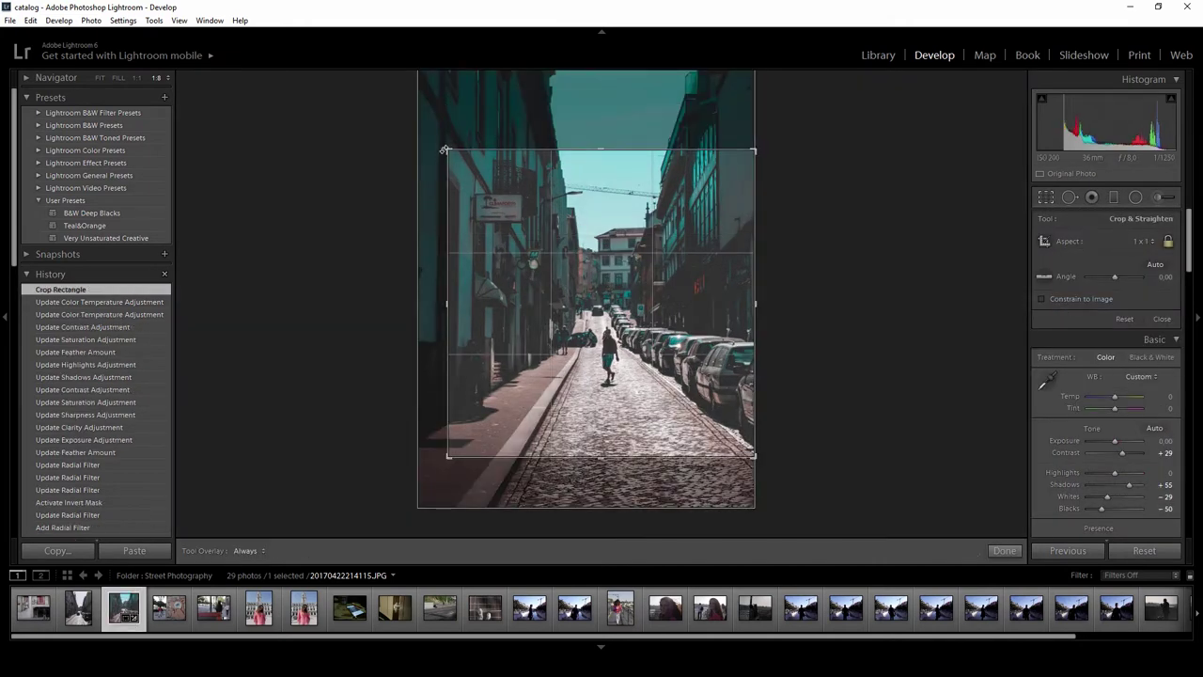
drag(447, 149, 449, 150)
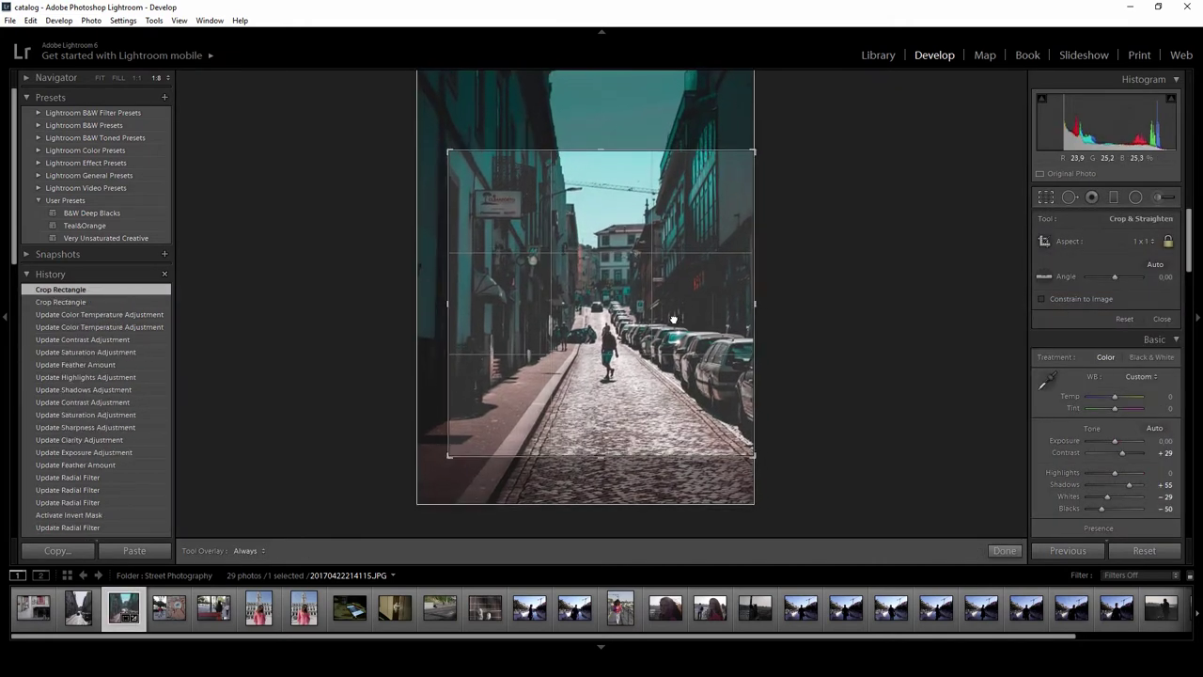
drag(674, 319, 674, 322)
drag(448, 151, 455, 153)
mouse_move(664, 312)
mouse_down()
mouse_move(680, 320)
mouse_move(661, 305)
mouse_move(655, 351)
mouse_move(648, 310)
mouse_move(654, 331)
mouse_up()
click(1002, 551)
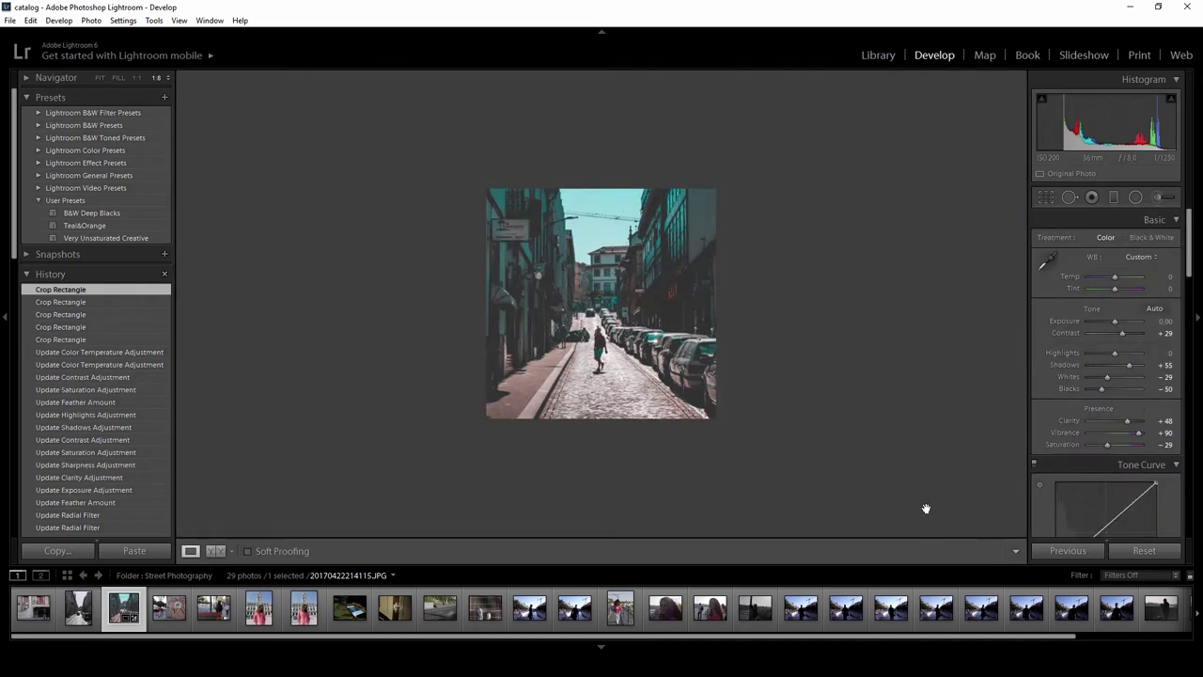
- Move the sky graduated filter down inside the cropped frame and the ground filter up to the walking figure's feet
click(100, 81)
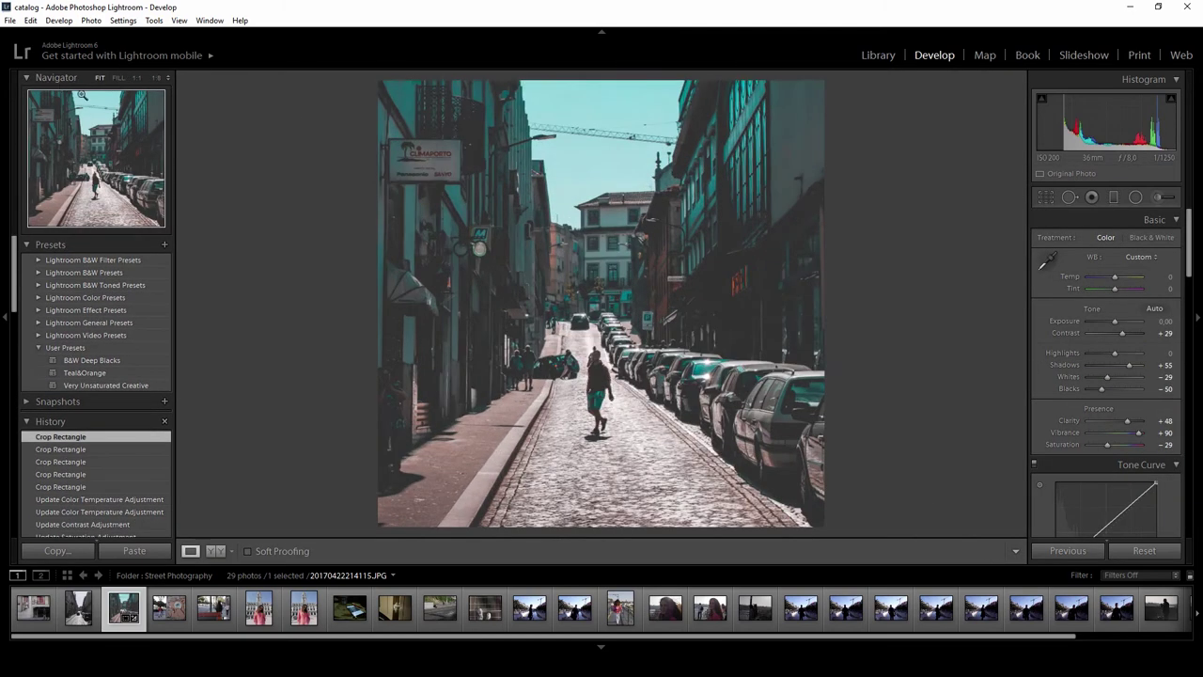
key(m)
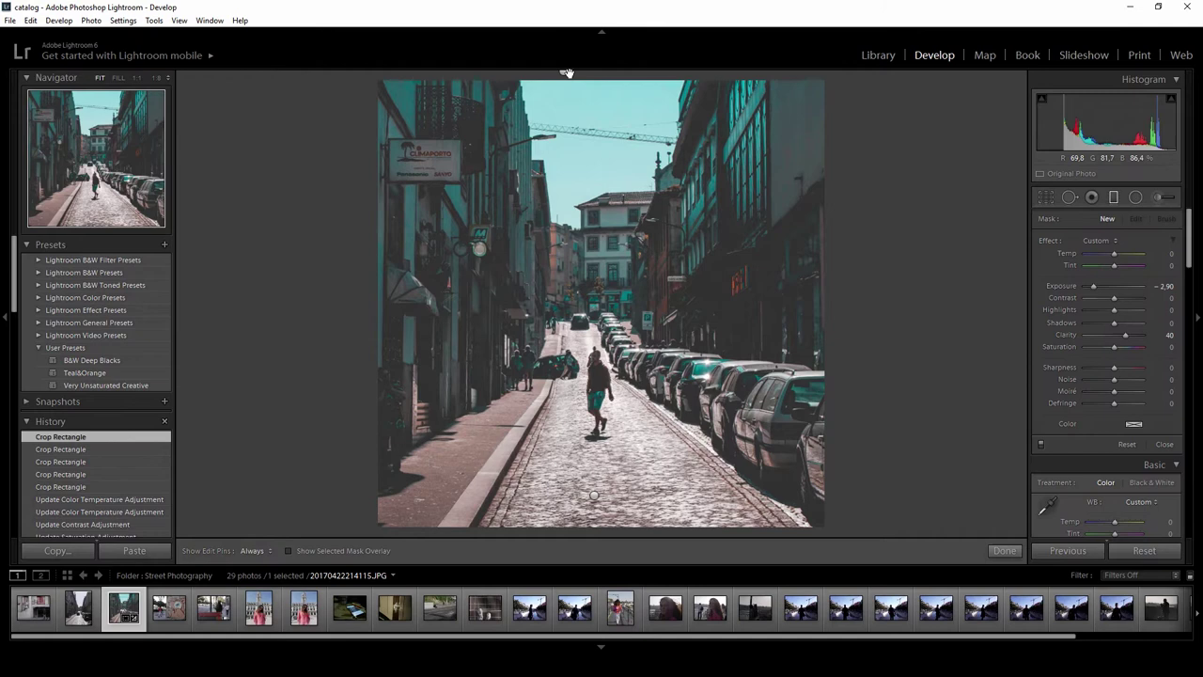
mouse_move(568, 75)
mouse_down()
mouse_move(583, 157)
mouse_move(576, 89)
mouse_up()
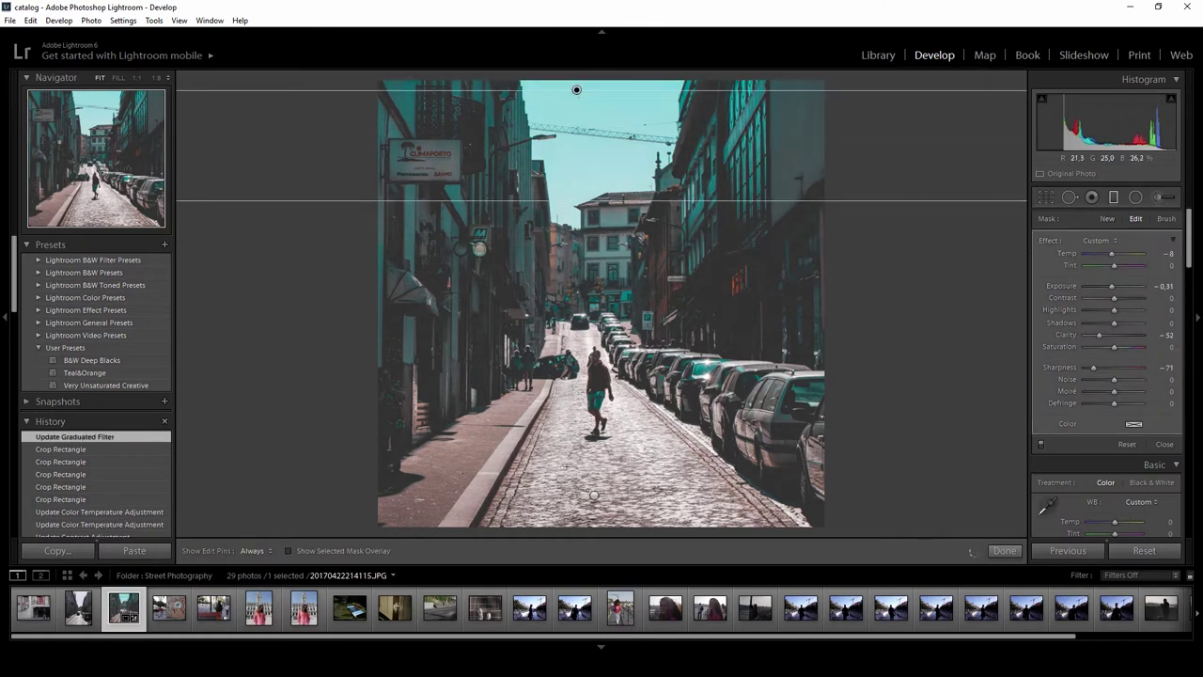
drag(594, 495, 591, 467)
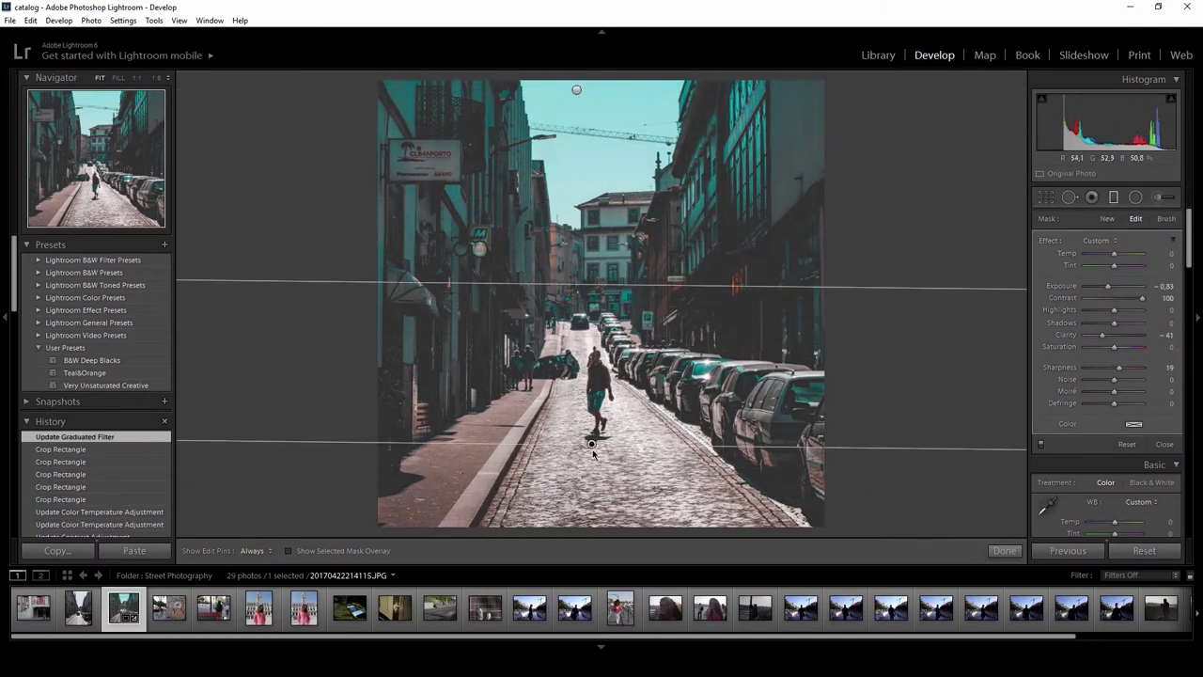
click(1001, 552)
- Set Highlights to -29, pull in the tone curve's white end point, and slightly raise Contrast and Blacks
drag(1115, 353, 1108, 355)
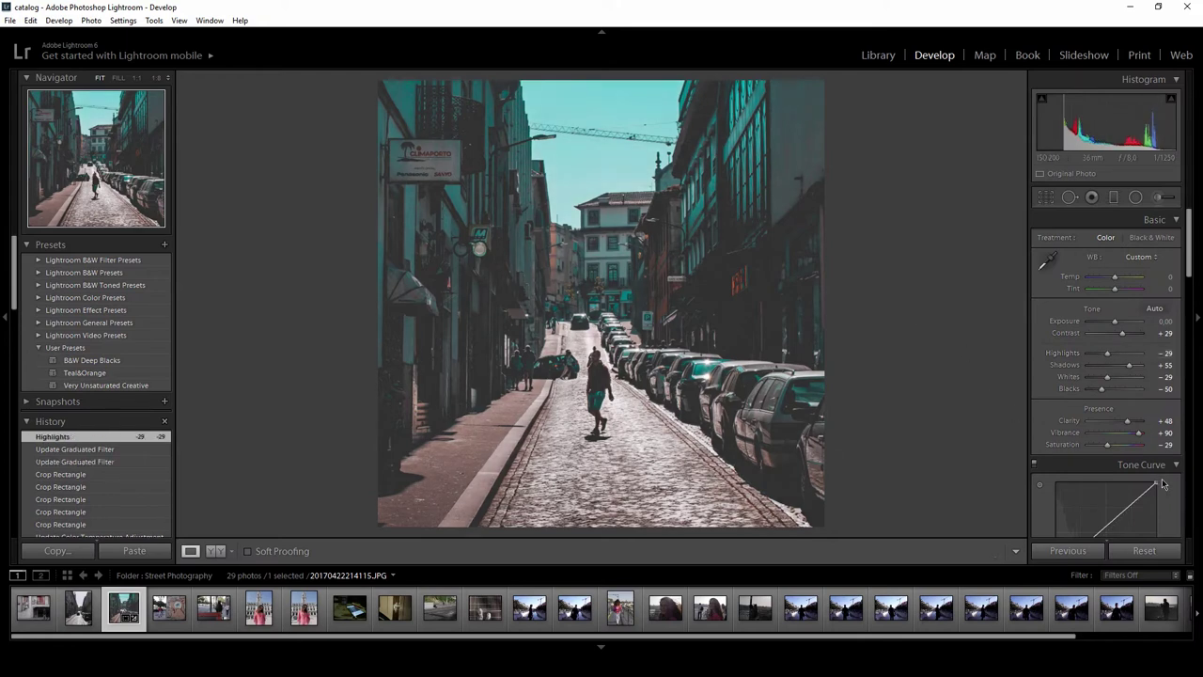
mouse_move(1156, 483)
mouse_down()
mouse_move(1172, 486)
mouse_move(1152, 483)
mouse_up()
drag(1123, 334, 1128, 333)
drag(1102, 388, 1105, 390)
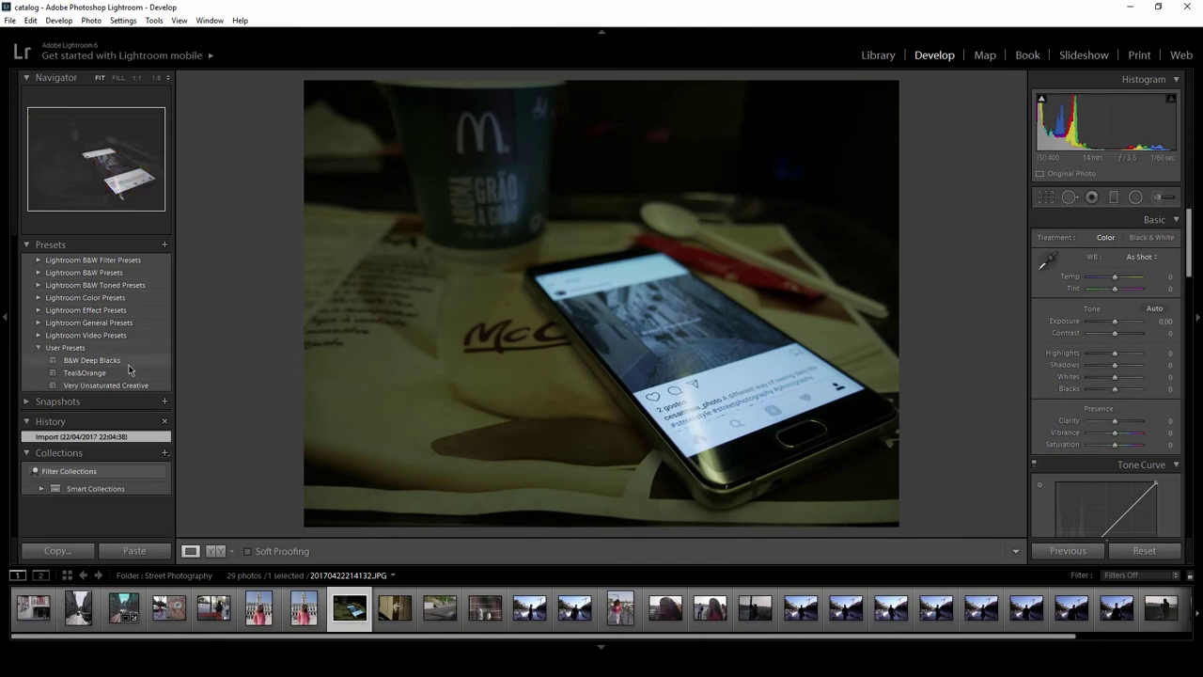
- Apply the B&W Deep Blacks preset to the phone photo and set Exposure +0,95, Highlights -2, Whites -5 and Contrast +38
click(129, 361)
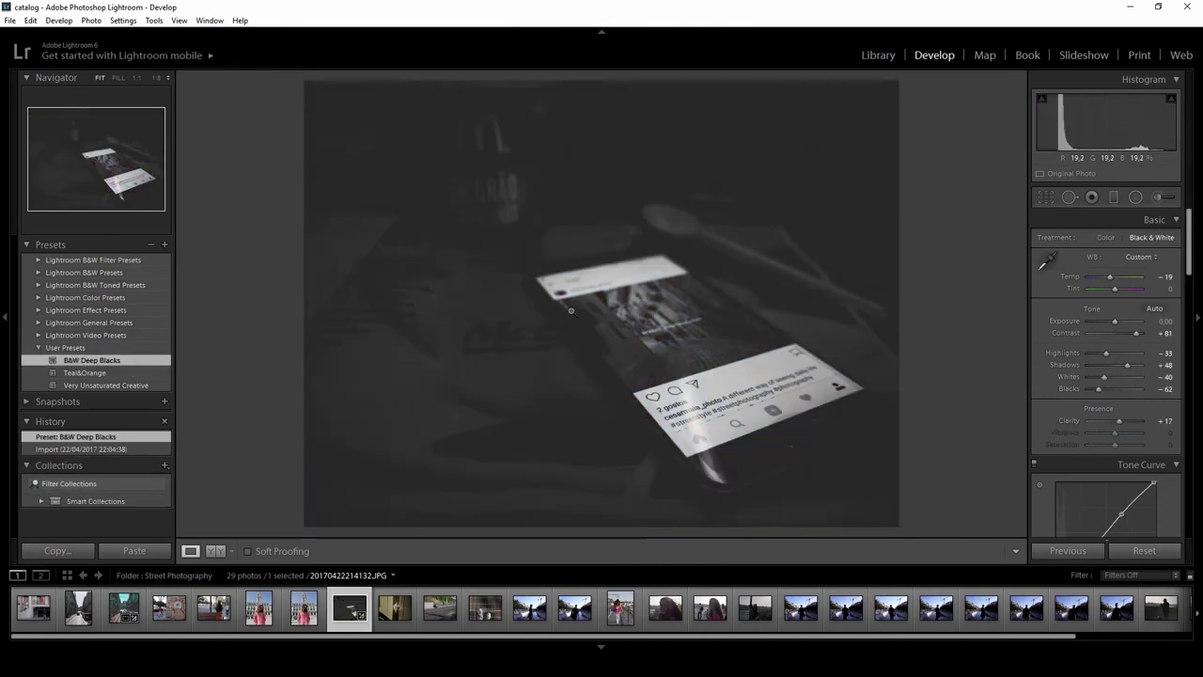
drag(1115, 322, 1114, 349)
drag(1104, 377, 1114, 383)
drag(1137, 333, 1126, 336)
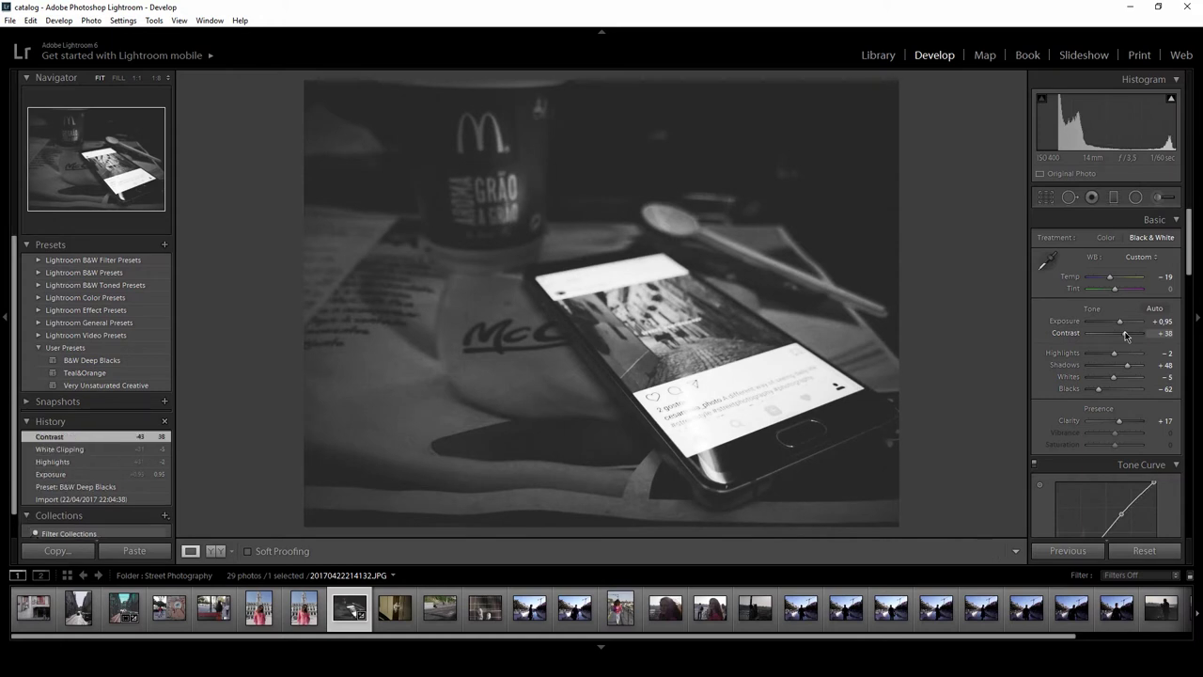
- Set the phone photo's Sharpening Amount to 34 and review its effects and camera calibration settings
scroll(1124, 337, down, 10)
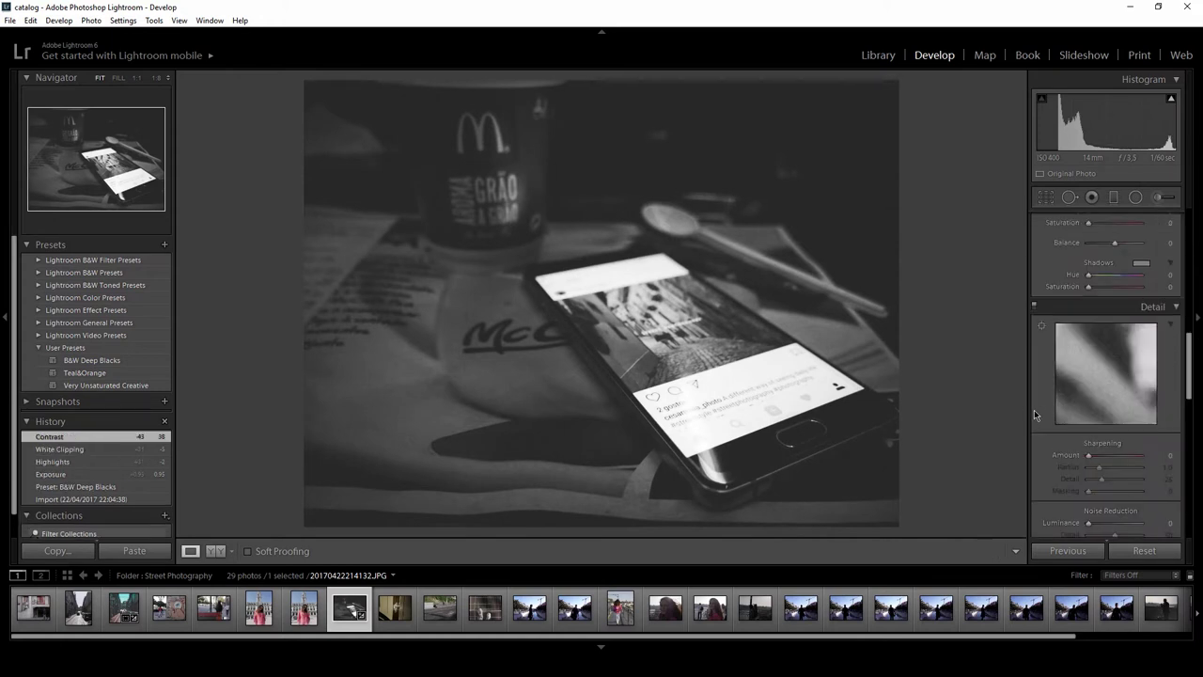
drag(1093, 455, 1102, 455)
scroll(1036, 437, down, 6)
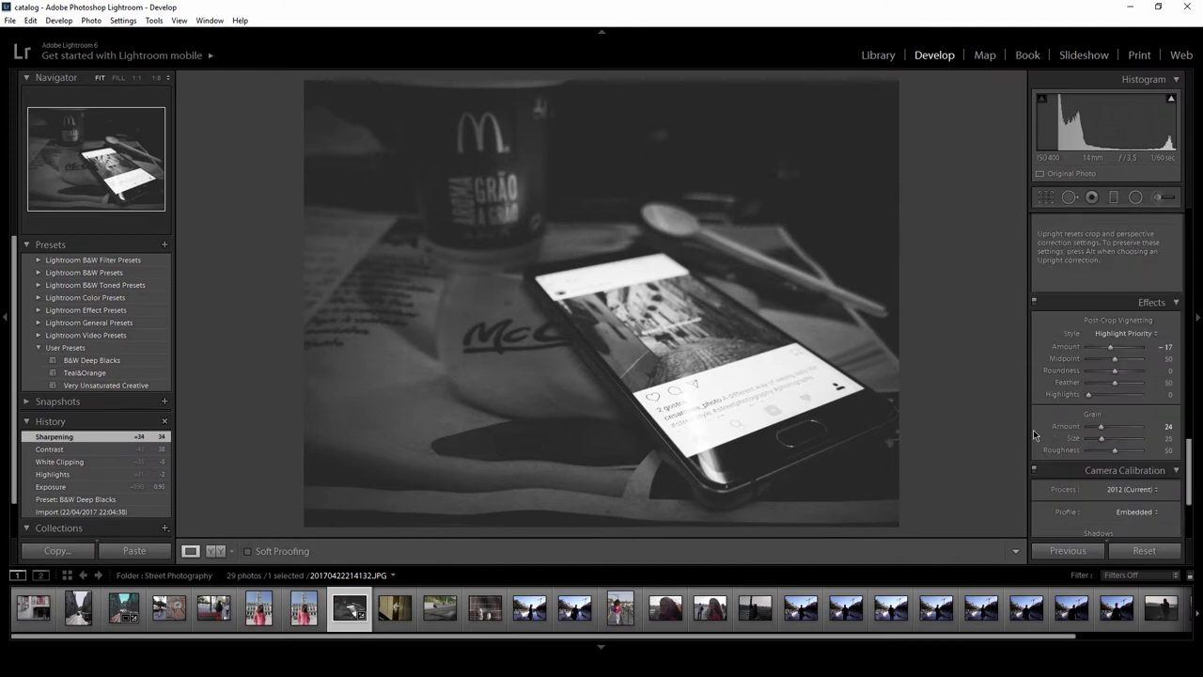
scroll(1046, 427, down, 3)
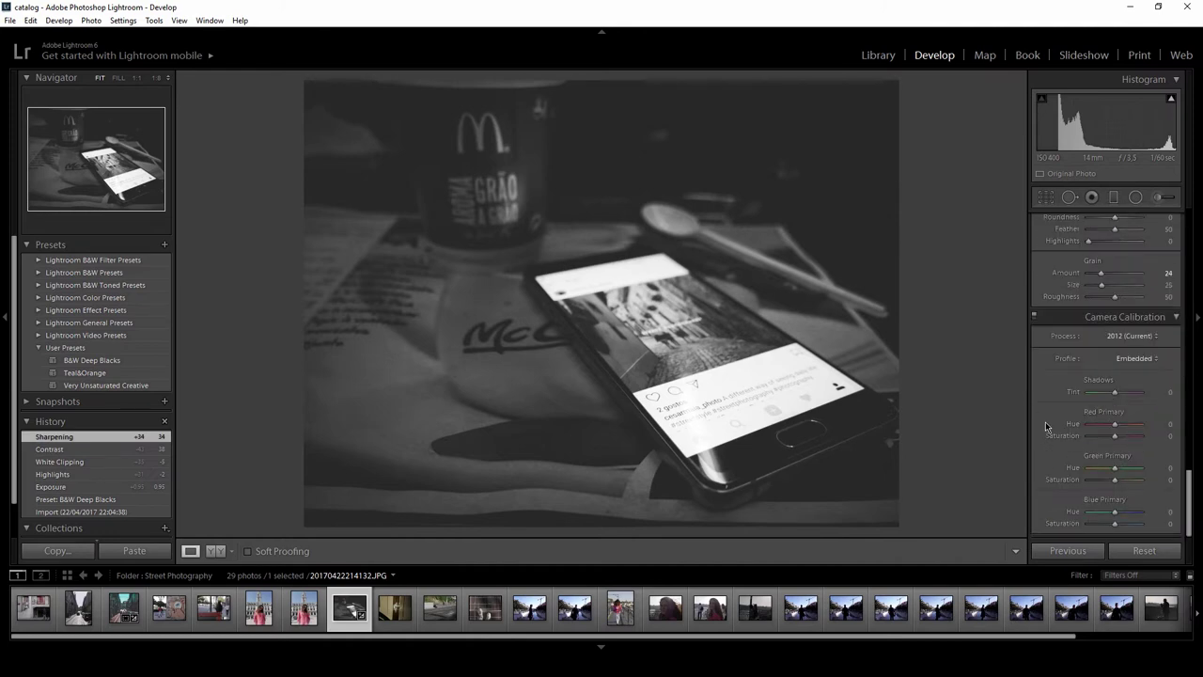
scroll(1034, 430, up, 15)
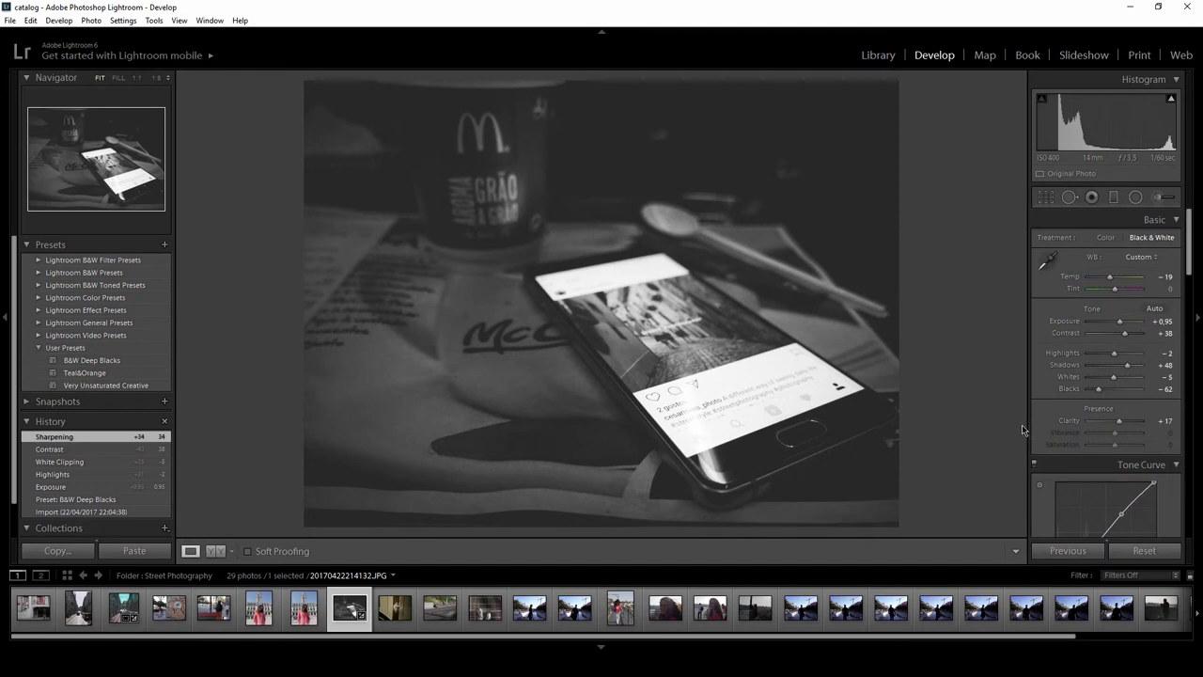
click(9, 20)
mouse_move(163, 189)
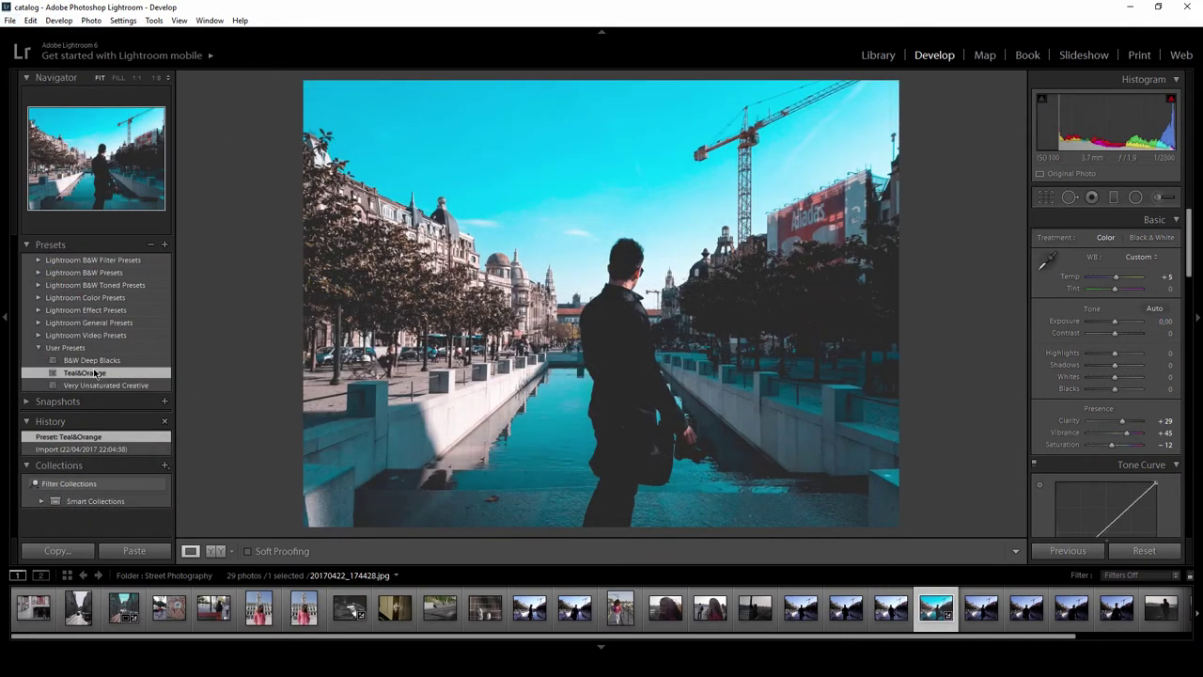
- Crop the canal photo to a 1 x 1 square with the standing man near the centre
click(1045, 196)
click(1145, 240)
click(1035, 303)
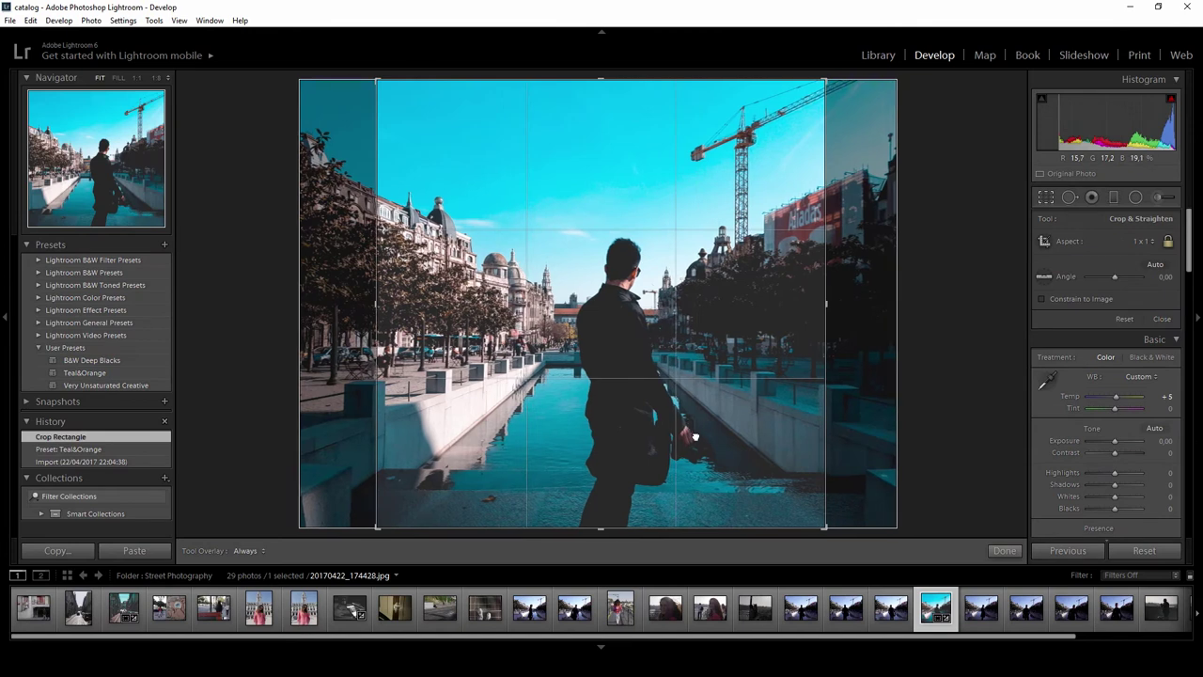
drag(696, 437, 693, 437)
click(996, 550)
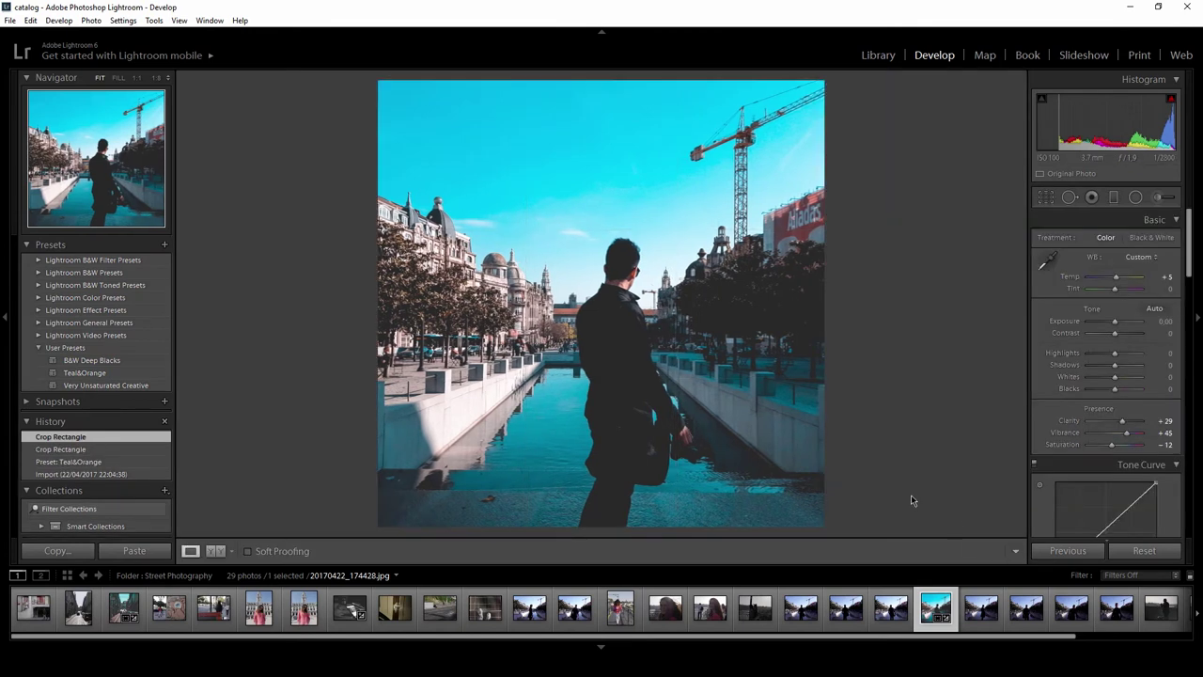
- Brush an adjustment over the object in the man's hand and reset the brush's Exposure and Clarity to 0
click(1158, 198)
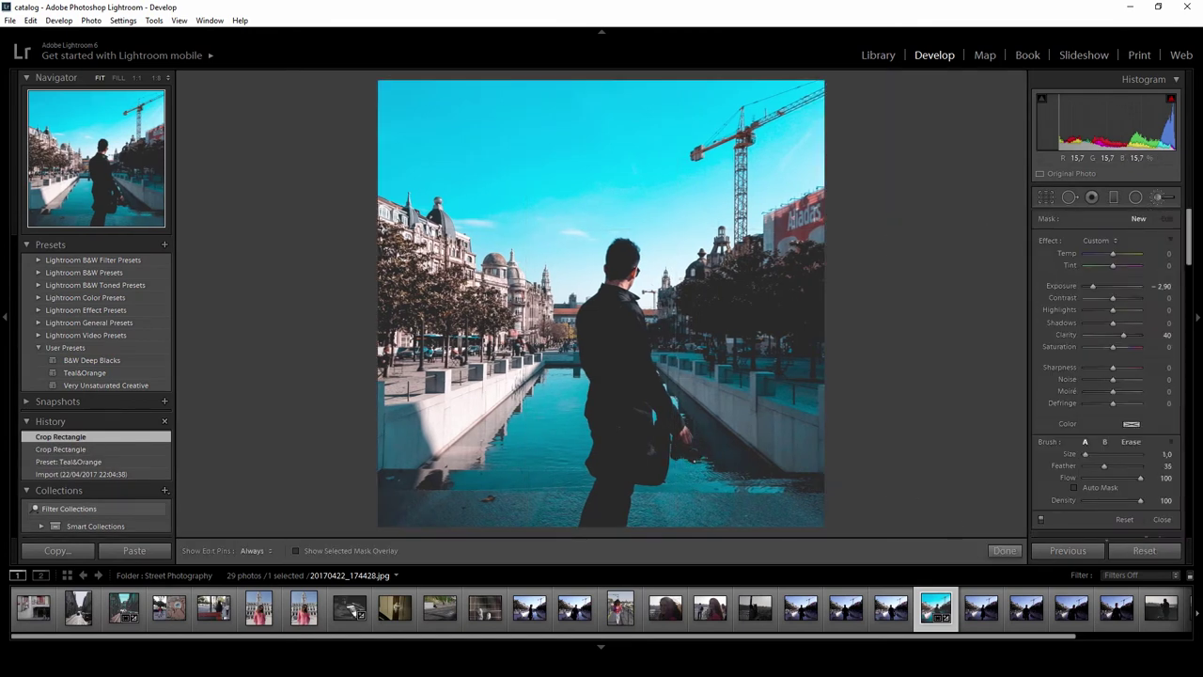
key(k)
click(697, 459)
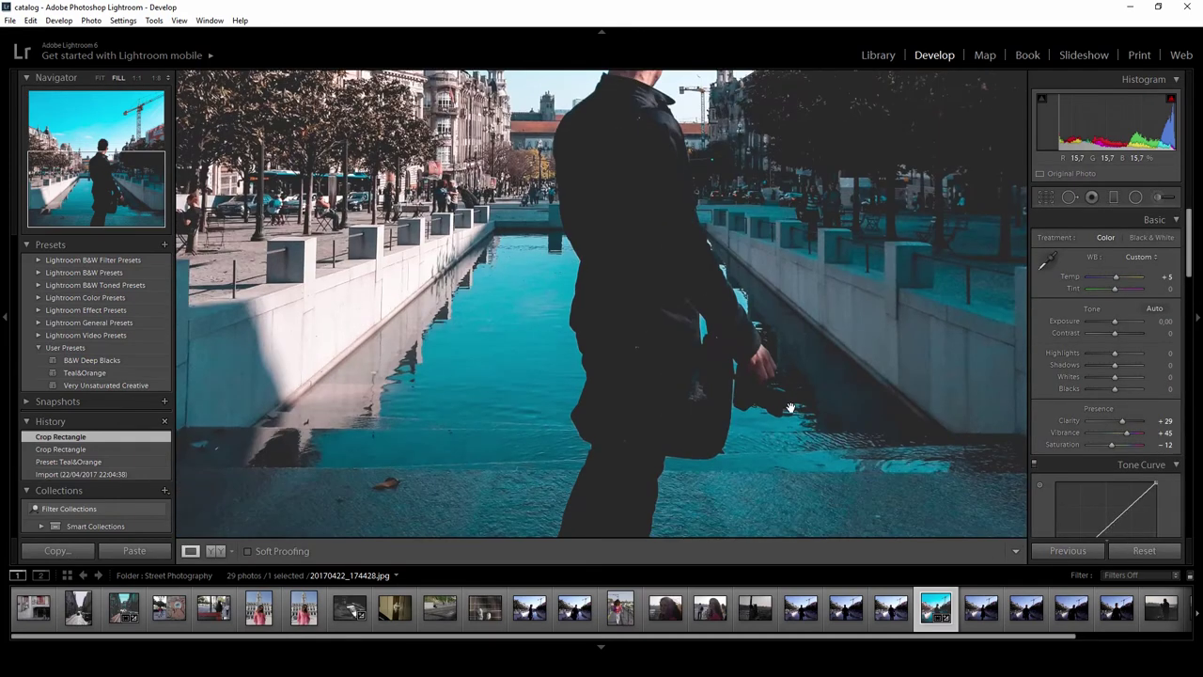
key(k)
mouse_move(757, 406)
mouse_down()
mouse_move(736, 400)
mouse_move(761, 415)
mouse_up()
double_click(1057, 287)
key(alt)
alt+click(1049, 242)
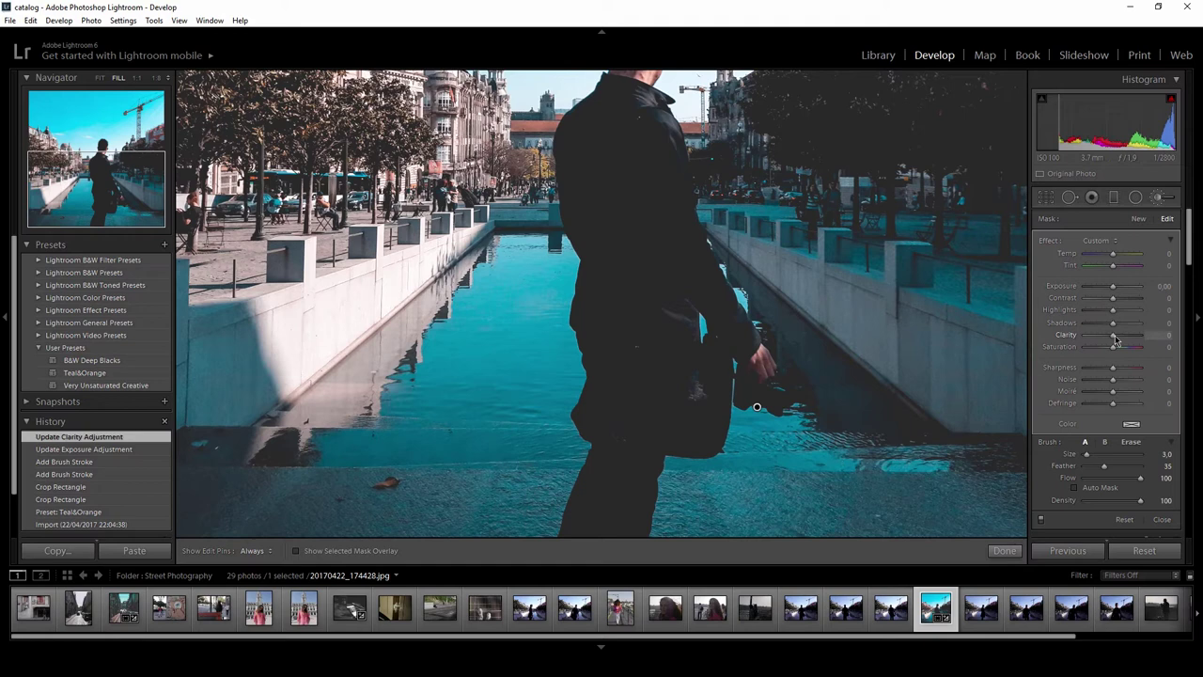
- Set the brush adjustment's Clarity to 30, Highlights 31, Sharpness 36 and Contrast -36, keeping Saturation at 0
drag(1113, 336, 1122, 311)
click(1114, 348)
double_click(1067, 347)
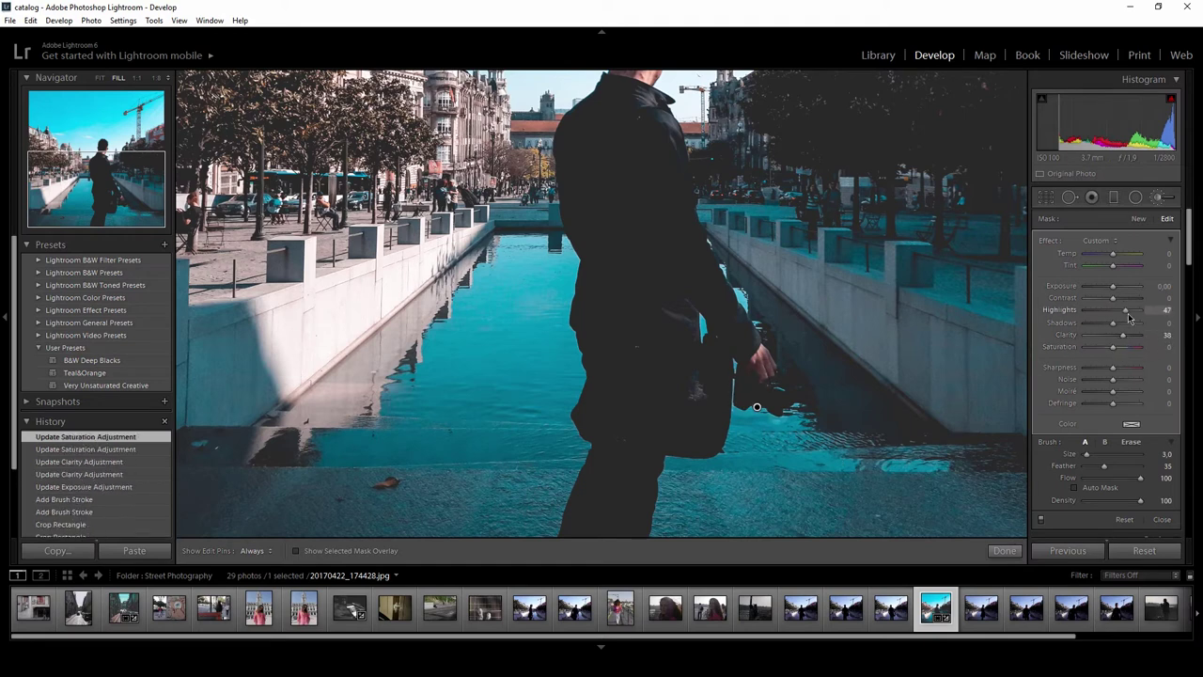
drag(1113, 367, 1122, 367)
drag(1114, 299, 1131, 303)
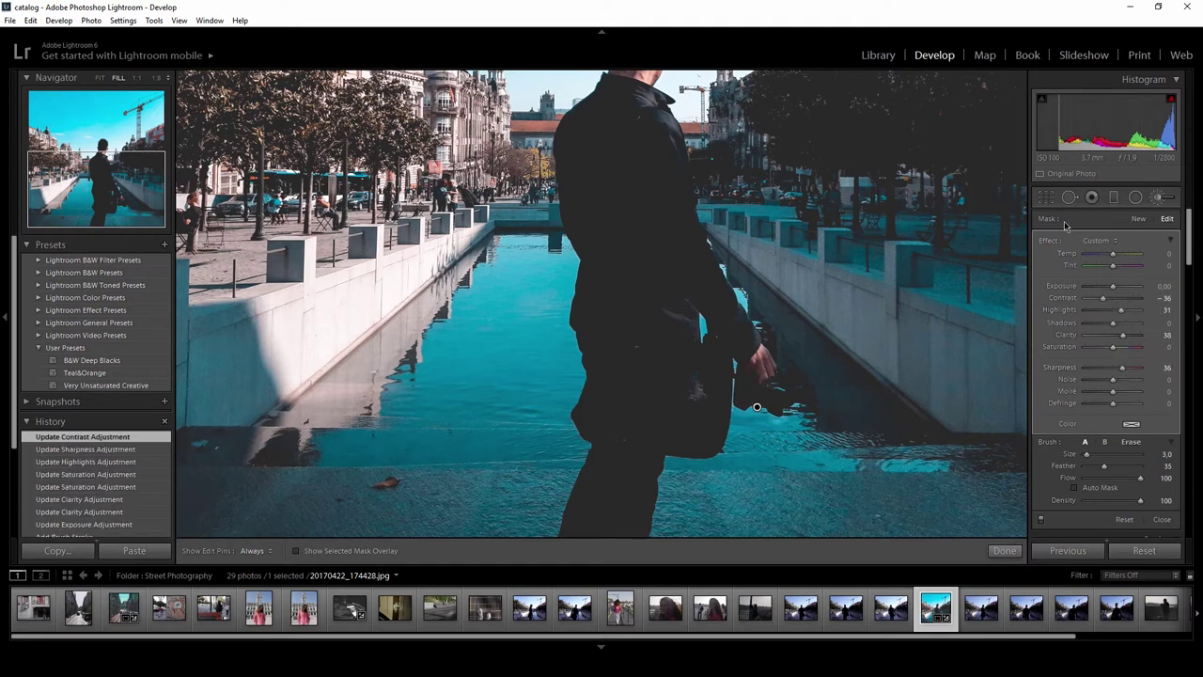
- Revert the canal photo to the history state just before the brush strokes
scroll(105, 394, down, 1)
click(118, 520)
scroll(104, 498, down, 2)
click(83, 475)
- Paint a new brush adjustment with Feather 100 over the object in the man's hand and reset its effect settings
key(shift)
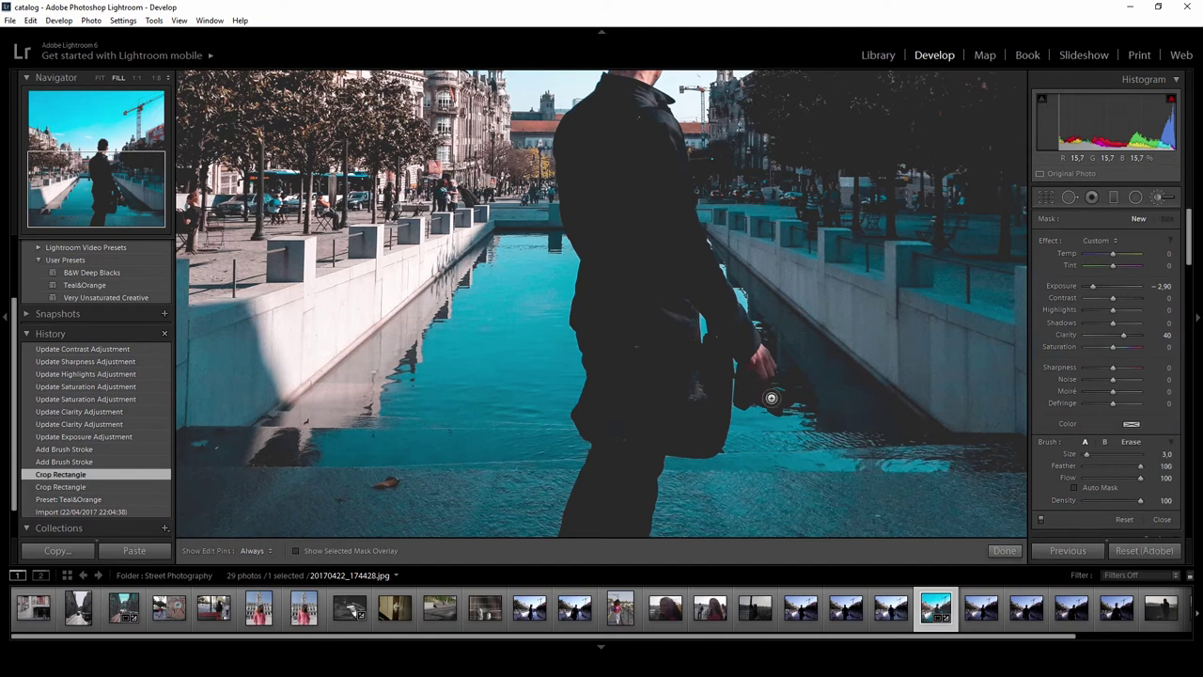
click(741, 366)
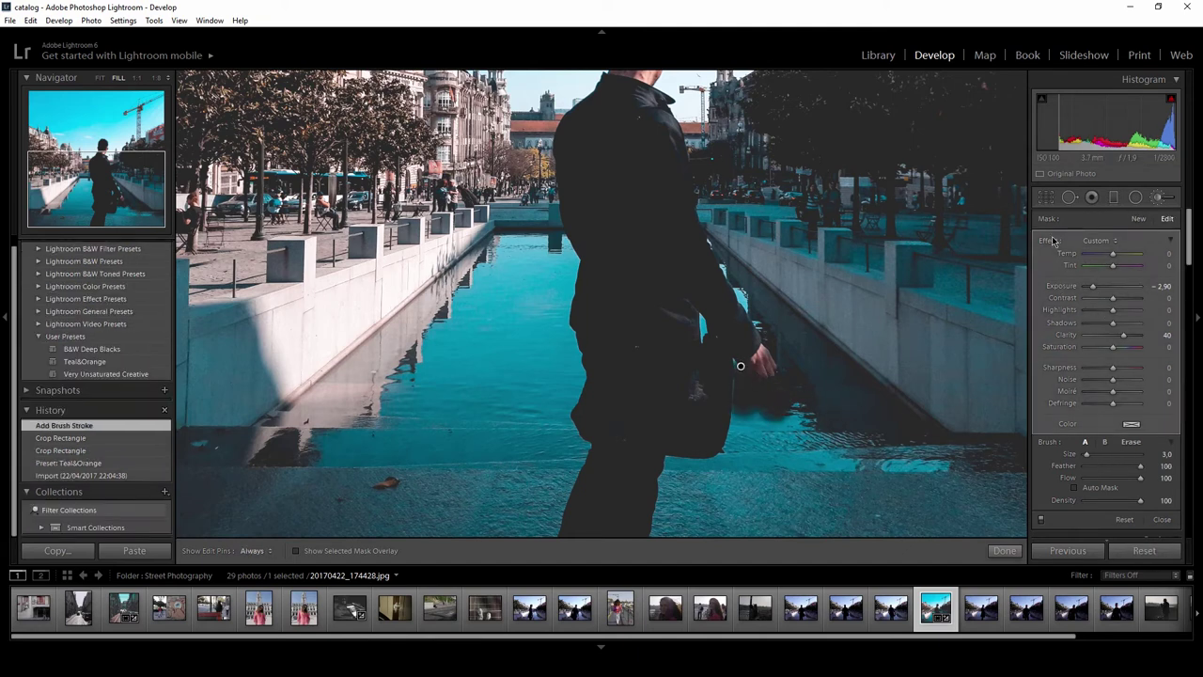
double_click(1053, 241)
- Raise the brush adjustment's Exposure, Contrast, Highlights and Clarity, and finish the brush to see the whole photo
drag(1113, 286, 1119, 298)
drag(1114, 310, 1141, 316)
drag(1113, 335, 1124, 336)
click(998, 551)
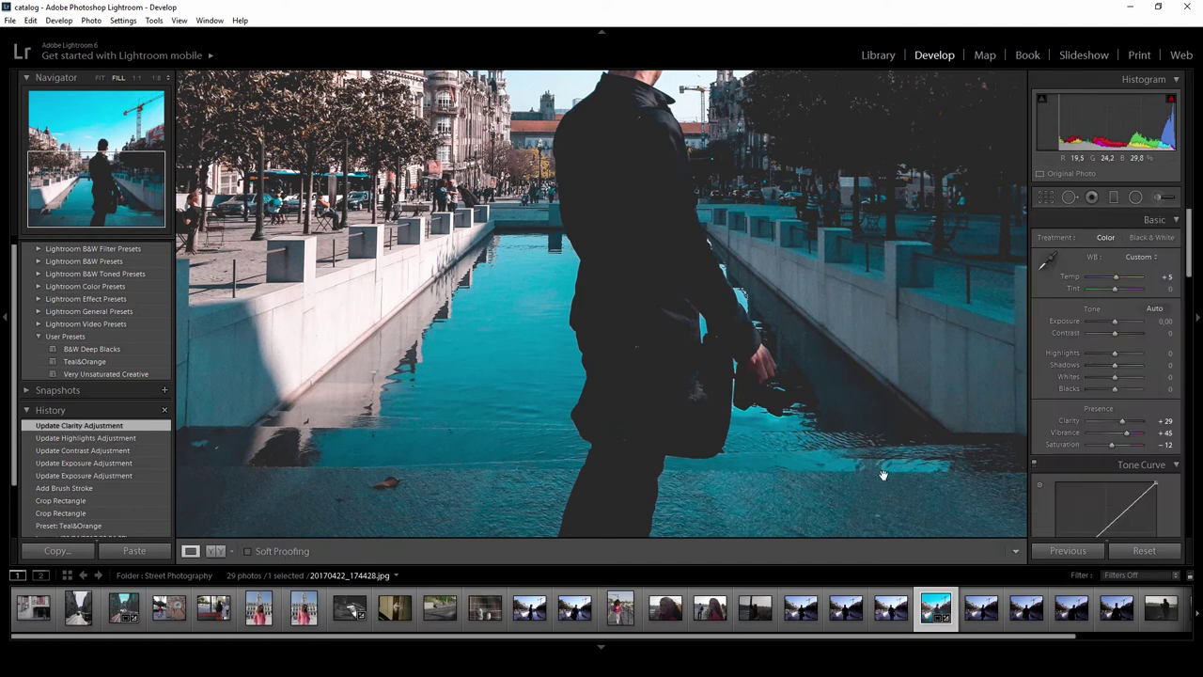
click(815, 322)
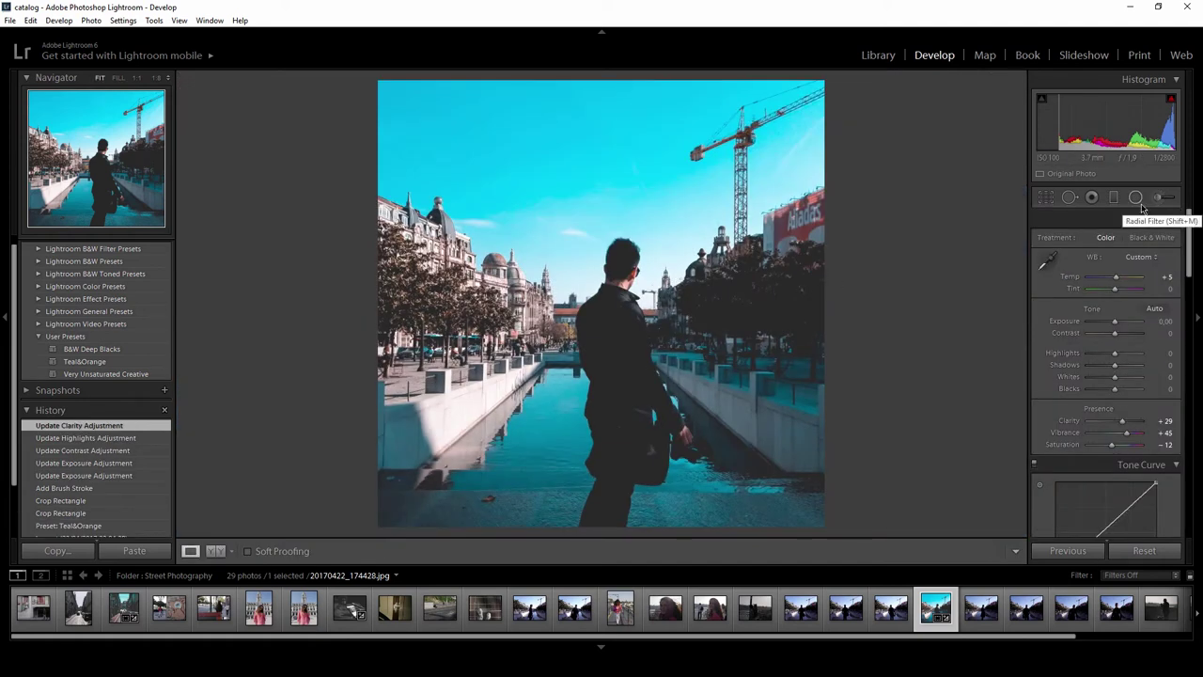
- Add a post-crop vignette to the canal photo with Amount -24 and Feather 68
scroll(1034, 401, down, 3)
drag(1191, 299, 1192, 423)
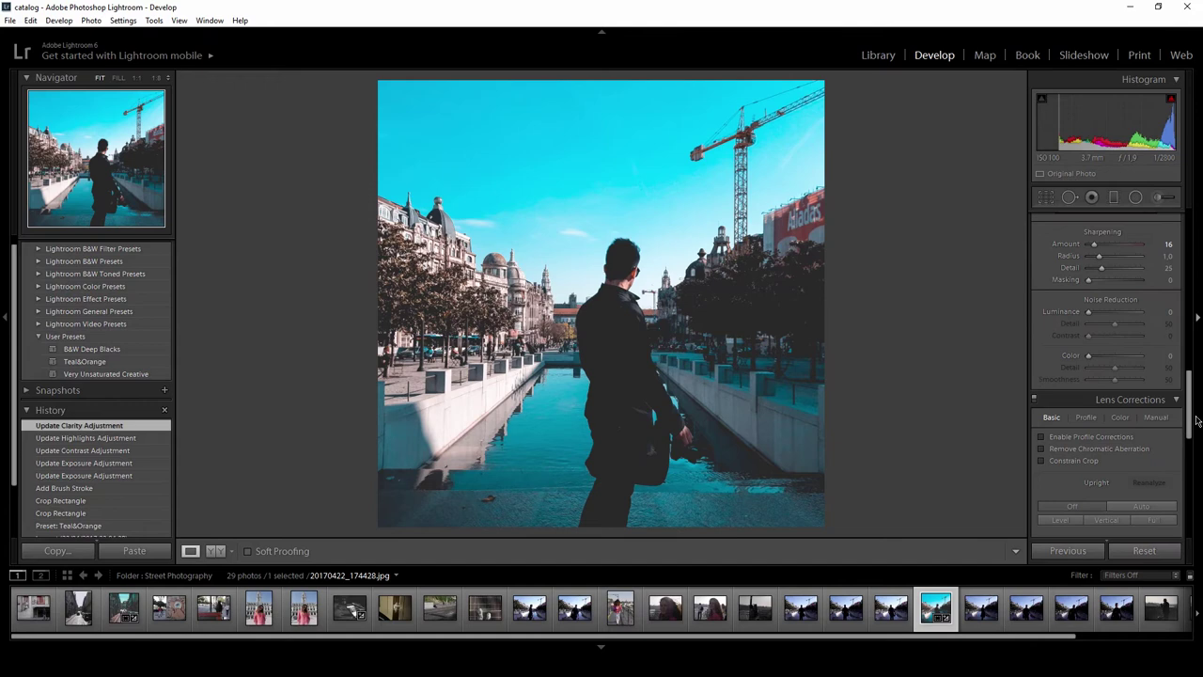
scroll(1128, 395, down, 5)
drag(1116, 374, 1111, 376)
mouse_move(1116, 384)
mouse_down()
mouse_move(1051, 416)
mouse_move(1124, 411)
mouse_move(1128, 431)
mouse_move(1089, 423)
mouse_move(1108, 378)
mouse_up()
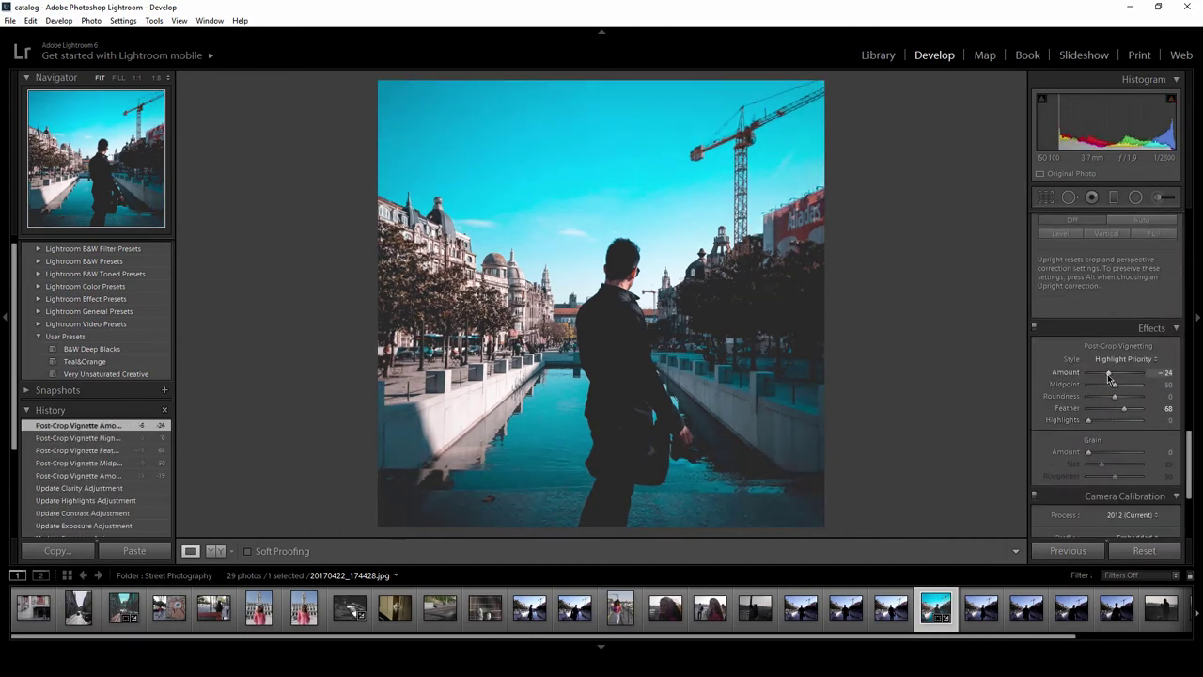
- Add a tall elliptical radial filter around the standing man with Invert Mask enabled and Feather 60
click(1136, 198)
mouse_move(612, 379)
mouse_down()
mouse_move(685, 548)
mouse_move(715, 578)
mouse_up()
drag(618, 420, 624, 419)
click(1100, 458)
mouse_move(1115, 448)
mouse_down()
mouse_move(1105, 450)
mouse_move(1121, 449)
mouse_up()
- Set the radial filter's Exposure to 0, Shadows 38, Clarity 23, Temp 16 and Sharpness 27
double_click(1064, 285)
double_click(1066, 335)
mouse_move(1114, 334)
mouse_down()
mouse_move(1148, 332)
mouse_move(1123, 334)
mouse_up()
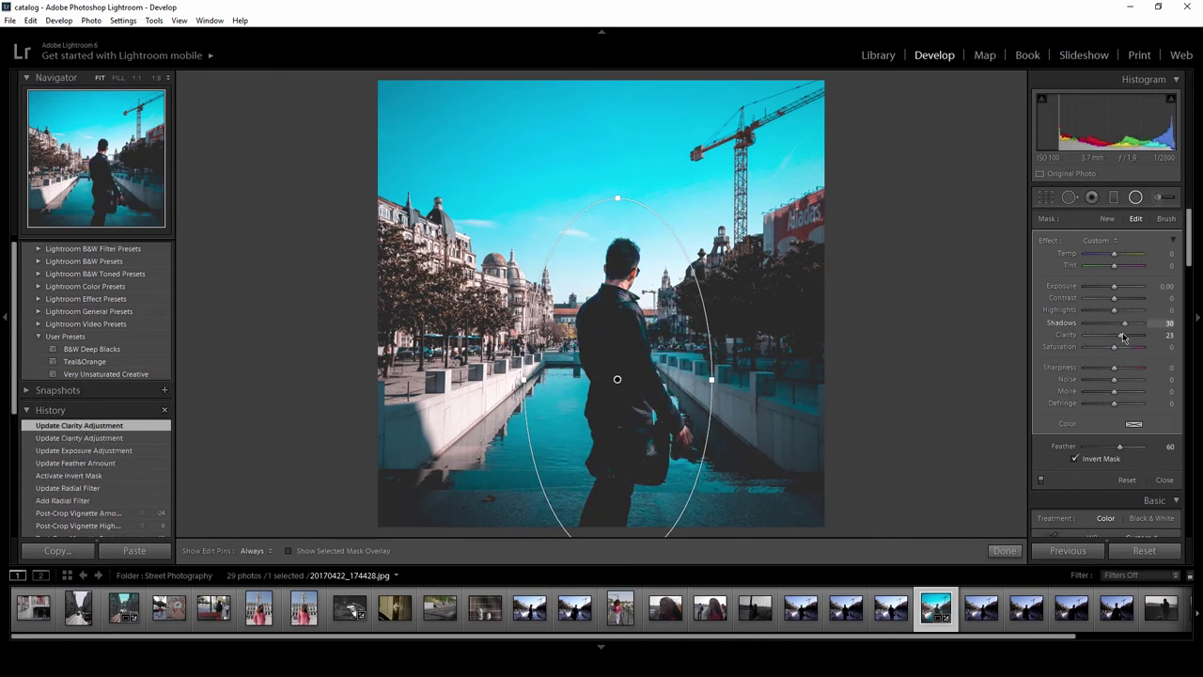
drag(1114, 254, 1120, 257)
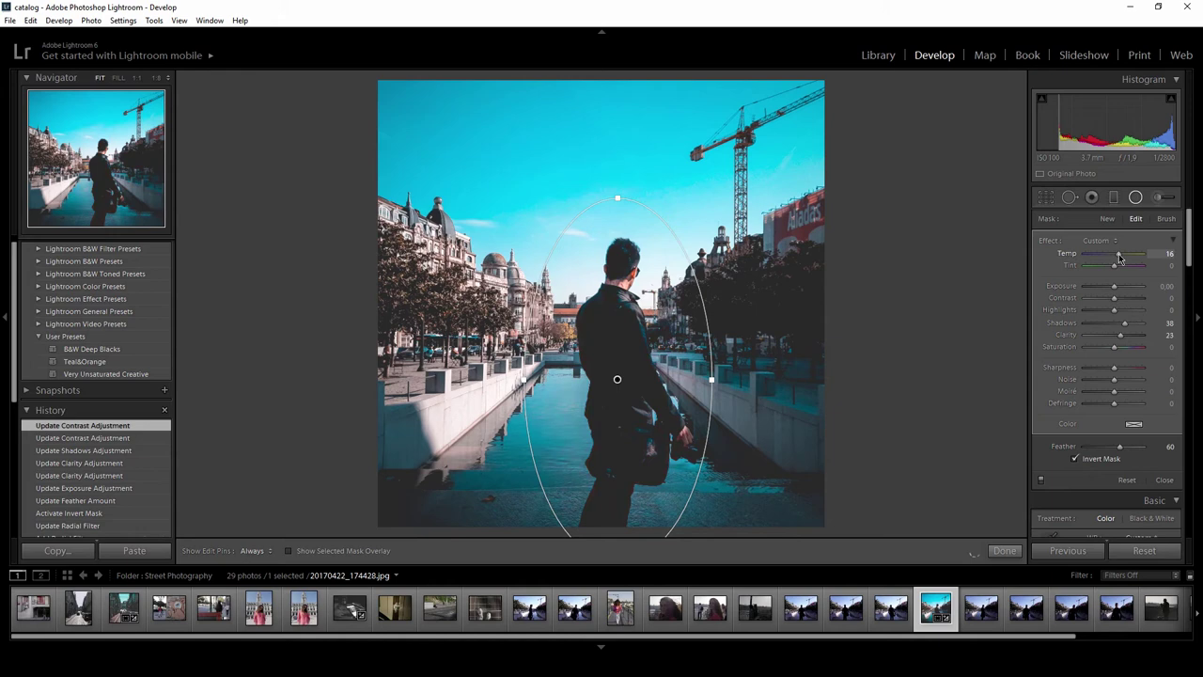
- Inspect the man's coat up close and undo the accidental radial filter change
key(z)
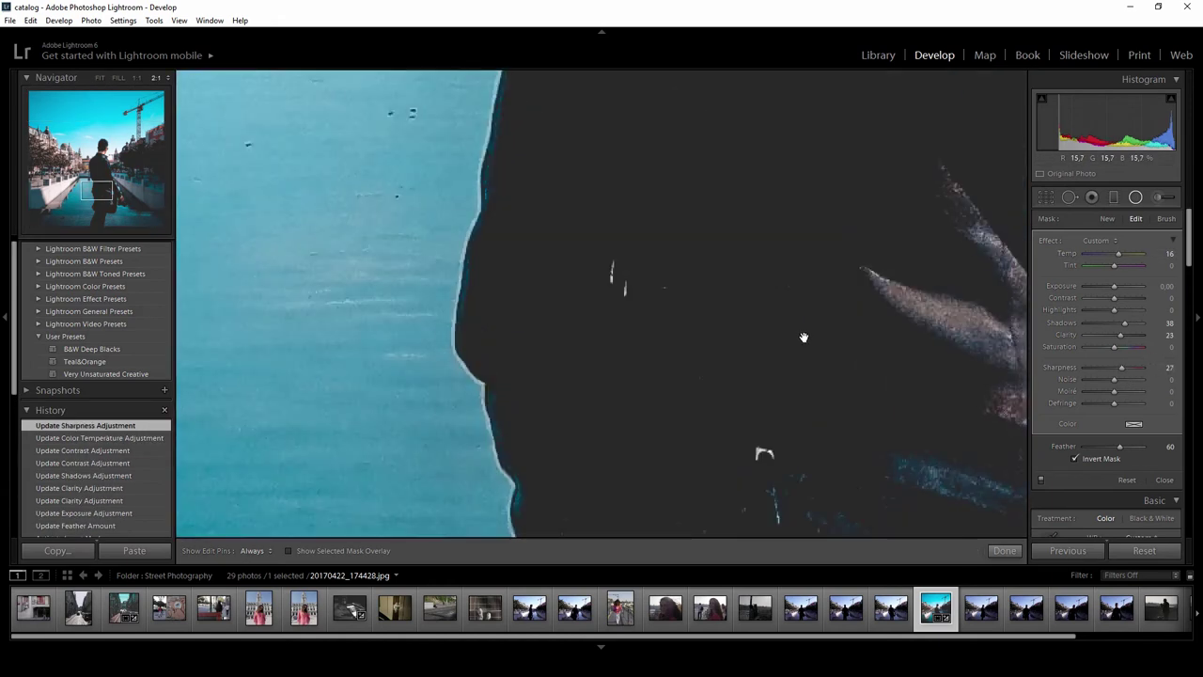
drag(803, 339, 400, 314)
key(ctrl+z)
key(ctrl+alt+minus)
key(ctrl+alt+minus)
key(ctrl+alt+minus)
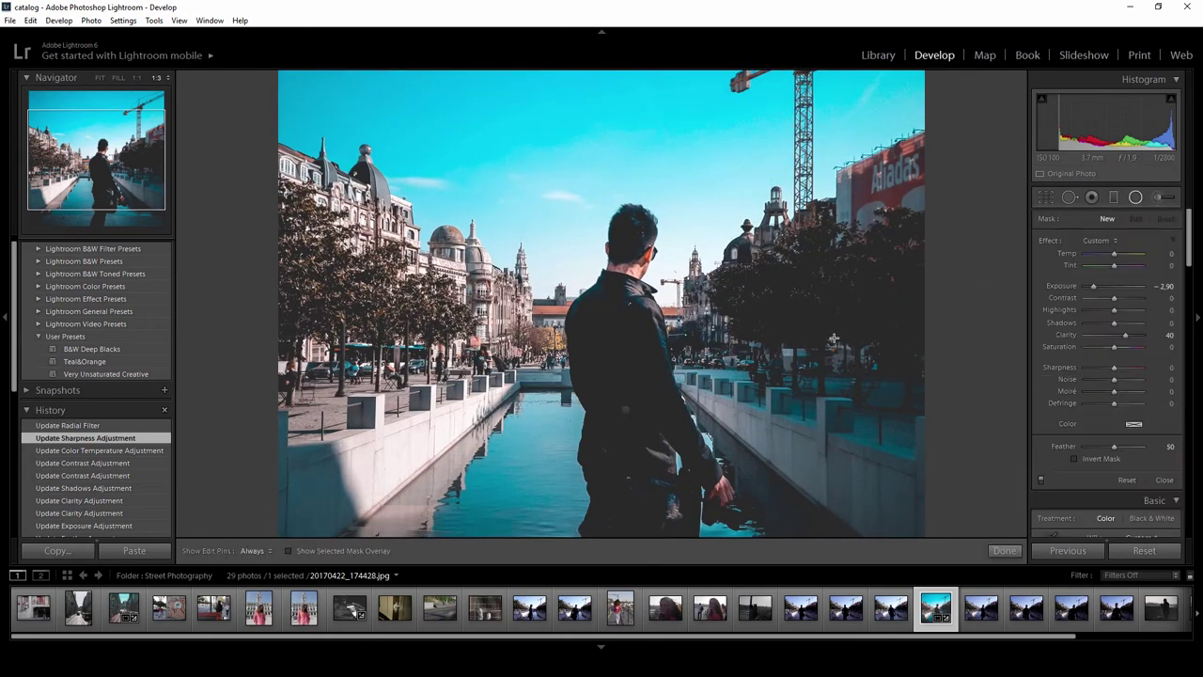
- Duplicate the radial filter around the standing man and widen the copy to nearly the full width of the canal photo
right_click(625, 410)
click(674, 420)
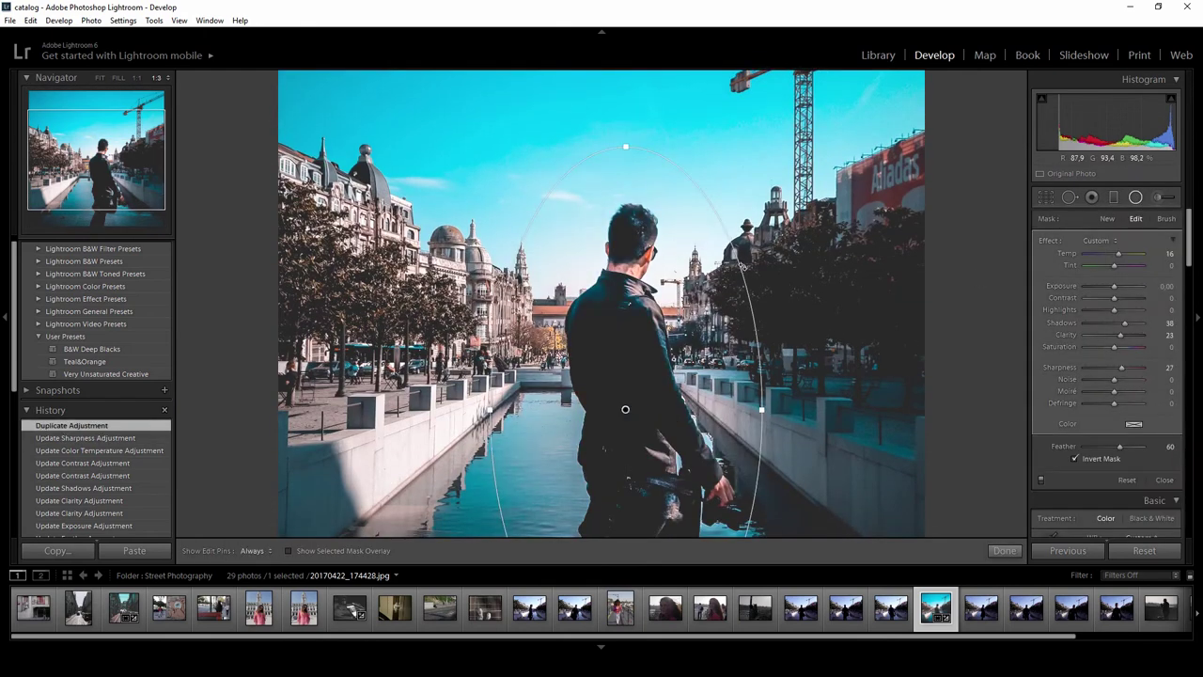
drag(771, 408, 887, 404)
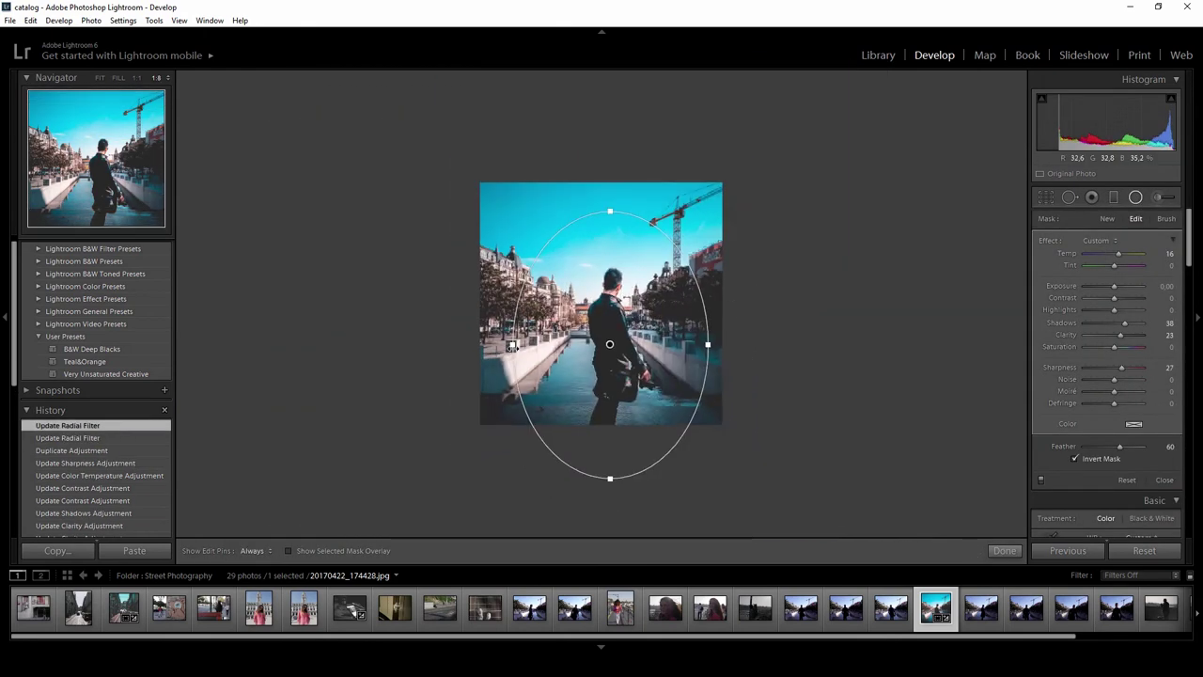
drag(512, 345, 498, 345)
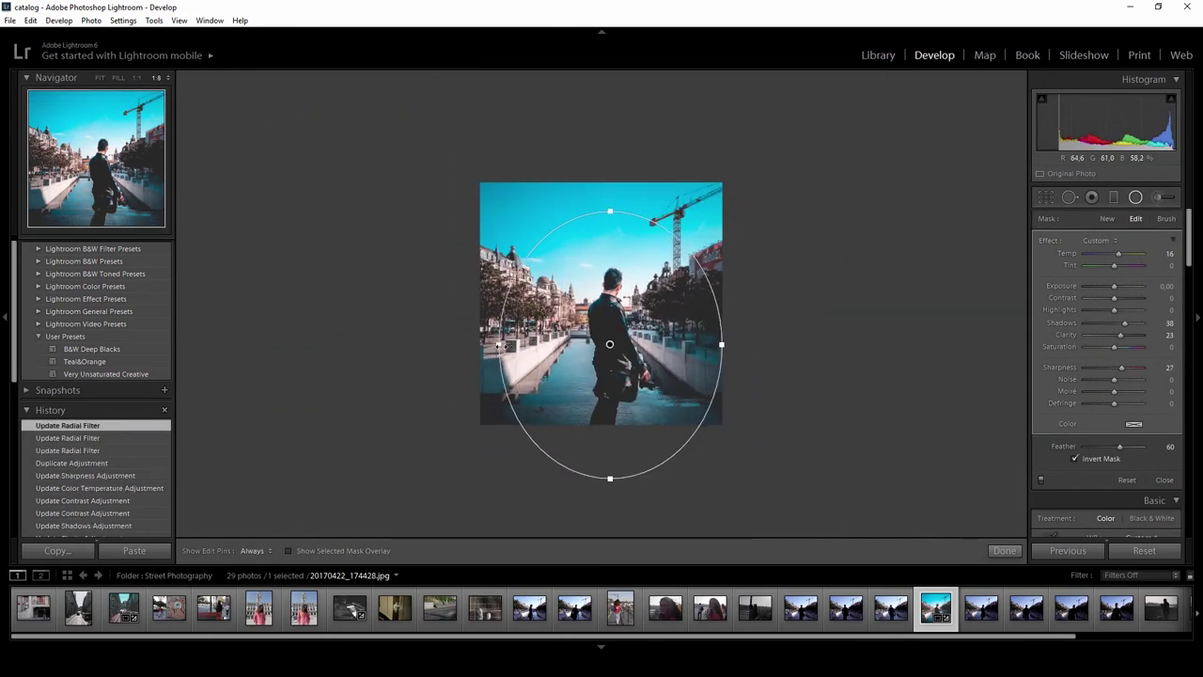
- Set the duplicated radial filter's Shadows to 10, Clarity 10, Sharpness 12 and Temp 1, and compare the photo with radial filters off and on
click(1116, 322)
click(1116, 334)
drag(1122, 377, 1117, 374)
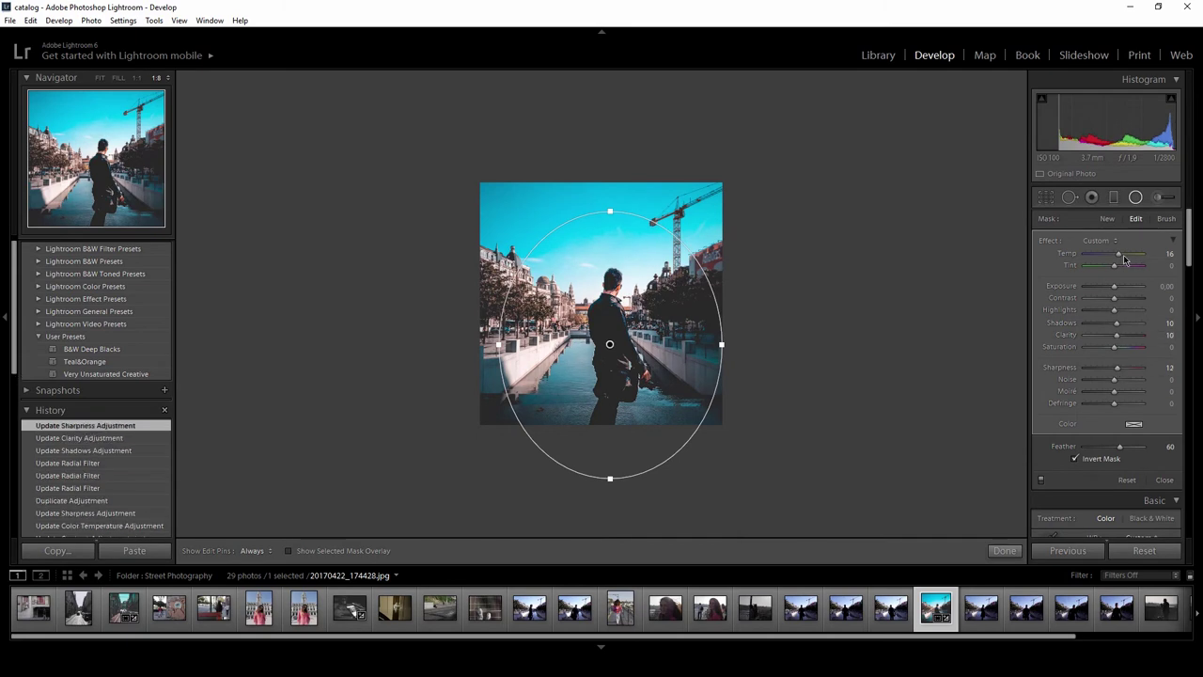
key(ctrl+=)
click(1042, 479)
click(1042, 479)
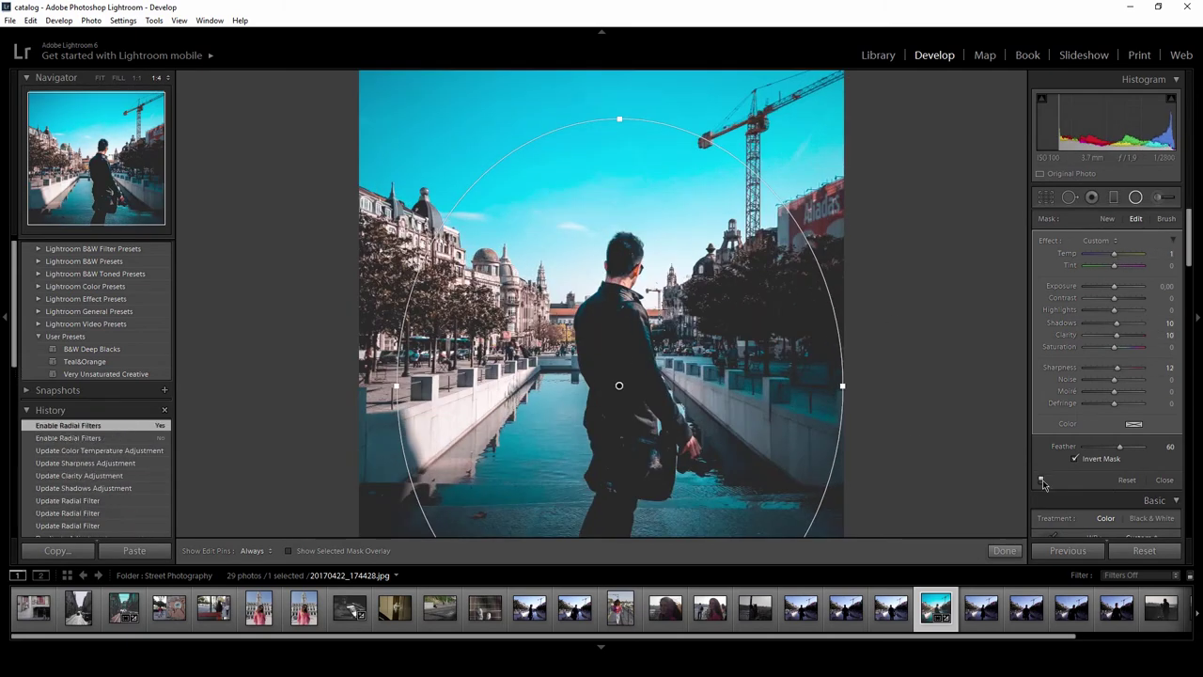
click(1042, 479)
click(1042, 480)
click(1004, 550)
- Compare the history states around the duplication and revert the canal photo to the sharpness adjustment just before it
scroll(136, 425, down, 2)
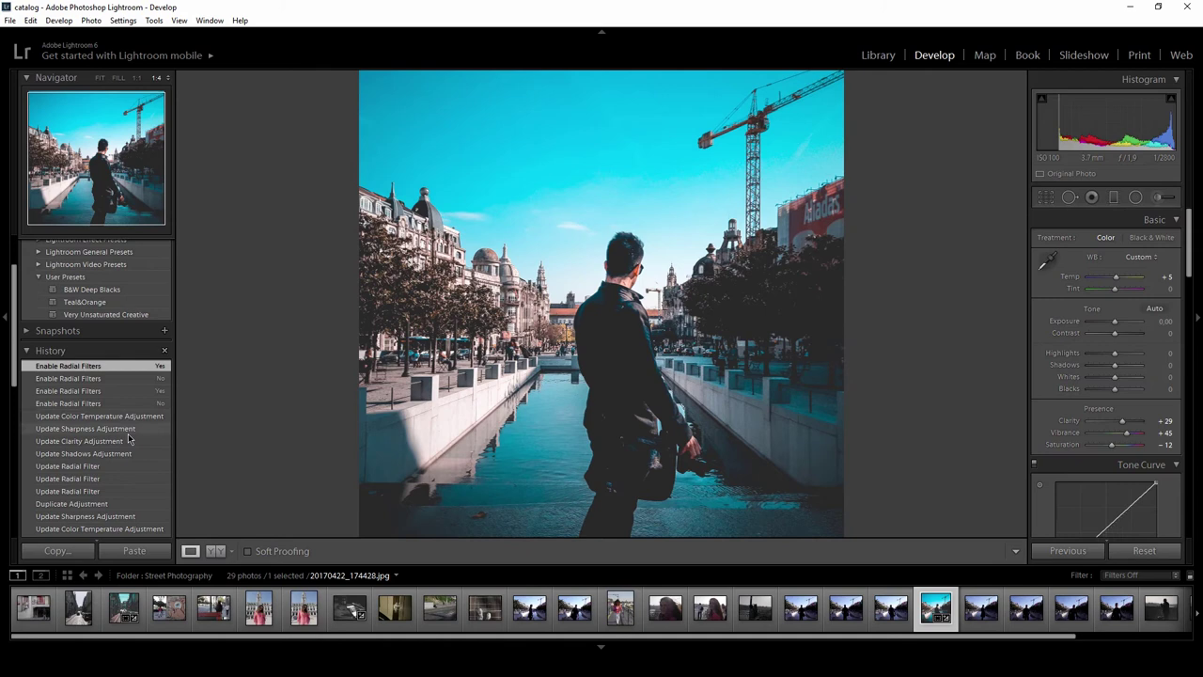
click(106, 516)
click(108, 503)
click(105, 516)
click(88, 366)
click(94, 516)
scroll(94, 423, down, 2)
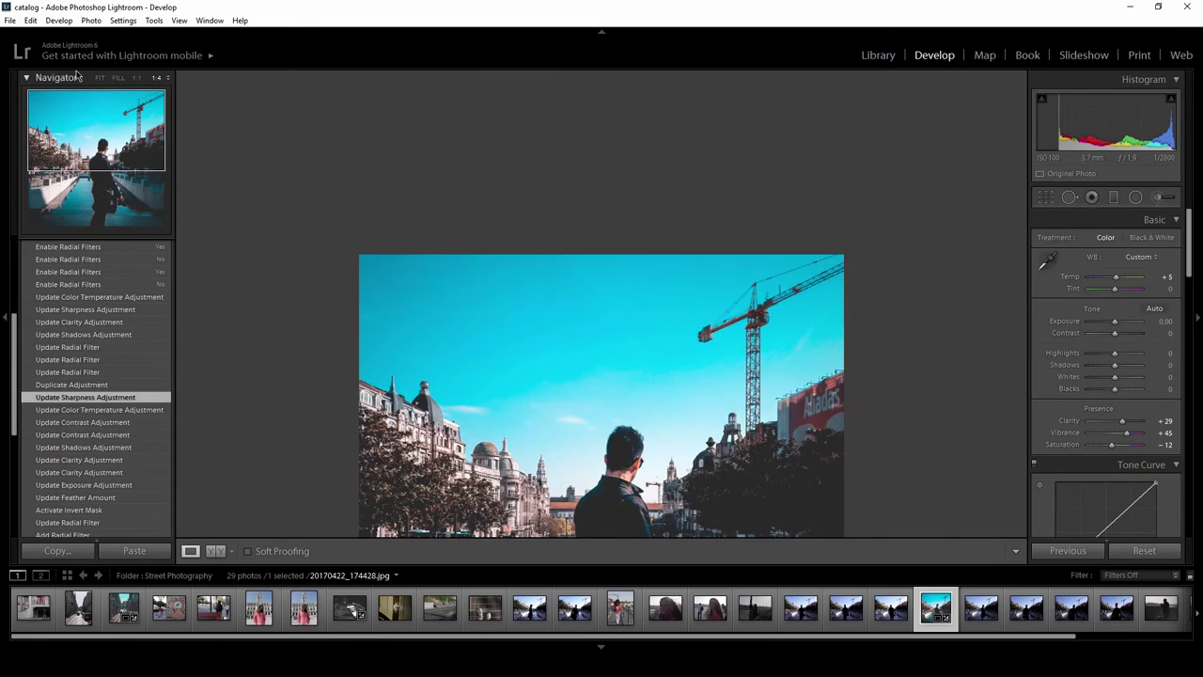
- Shift the canal photo's blue hue further toward teal and raise its orange and red saturation
scroll(1110, 329, down, 5)
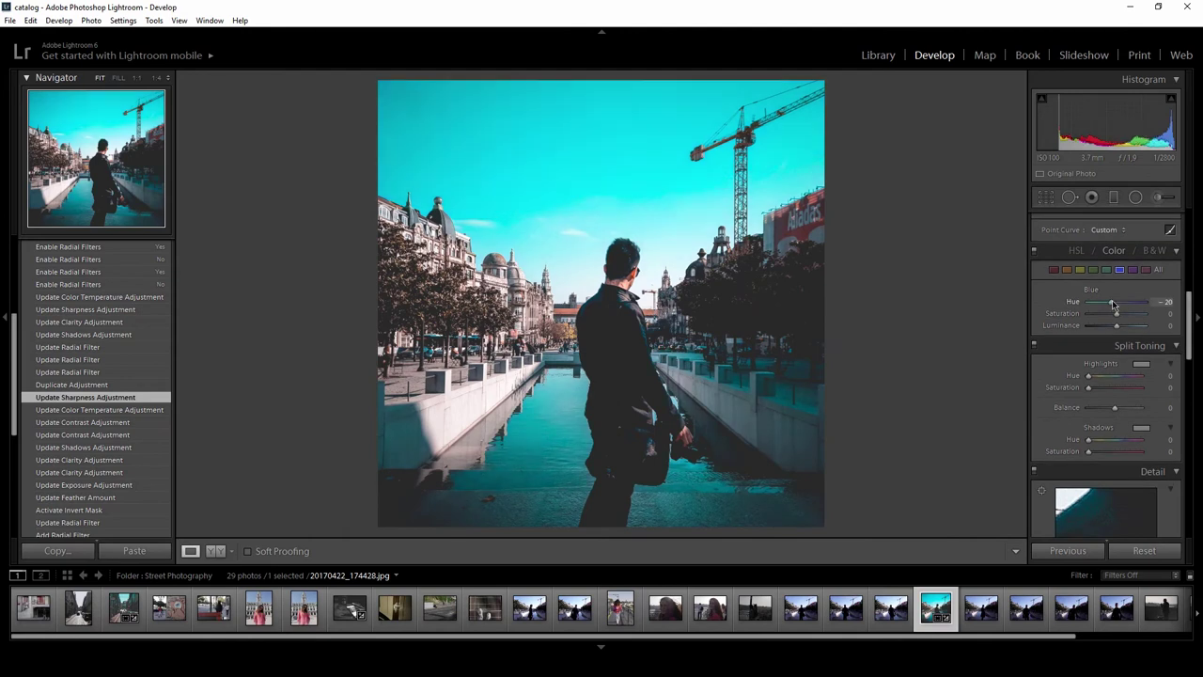
mouse_move(1113, 303)
mouse_down()
mouse_move(1096, 314)
mouse_move(1120, 314)
mouse_move(1113, 327)
mouse_move(1123, 326)
mouse_move(1105, 303)
mouse_up()
click(1067, 269)
mouse_move(1117, 314)
mouse_down()
mouse_move(1152, 313)
mouse_move(1129, 303)
mouse_up()
click(1054, 269)
mouse_move(1117, 314)
mouse_down()
mouse_move(1139, 320)
mouse_move(1125, 314)
mouse_up()
double_click(1074, 303)
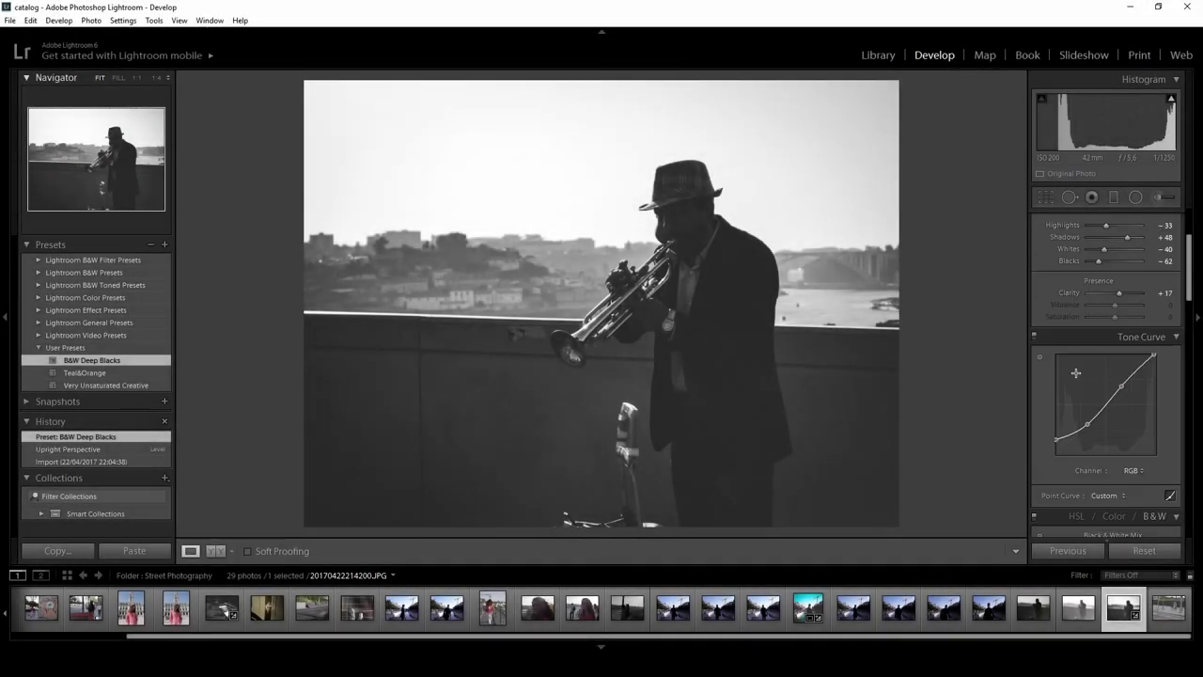
- Set the trumpet player photo's Blacks to -67 and Shadows to 98, and inspect the face, trumpet and hands up close
scroll(1030, 292, up, 3)
drag(1100, 389, 1141, 366)
click(706, 275)
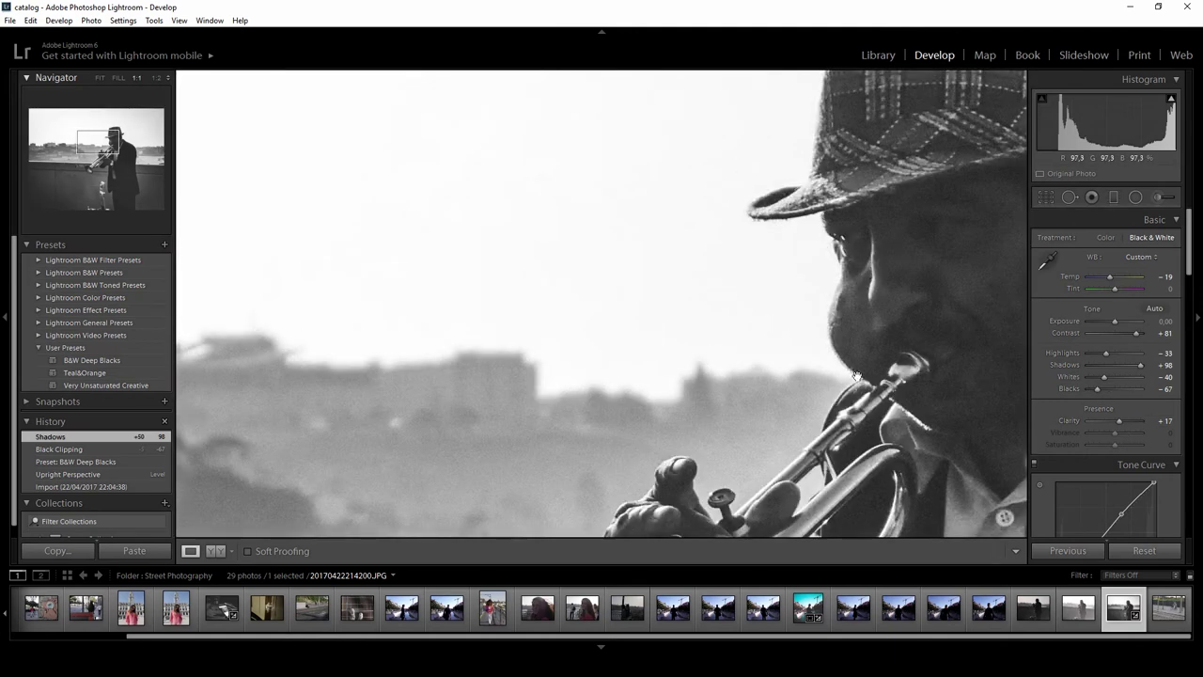
drag(688, 281, 559, 120)
drag(752, 423, 755, 239)
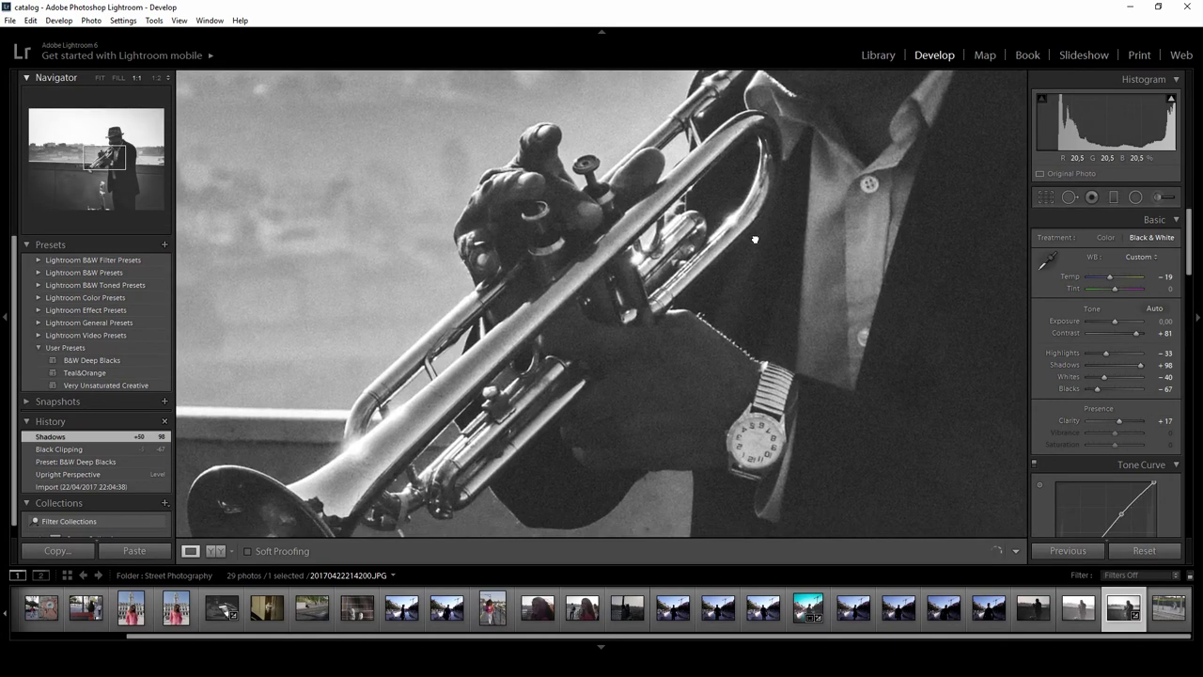
- Set the trumpet player photo's sharpening Amount to 25 and fit the whole photo in view
scroll(1109, 376, down, 10)
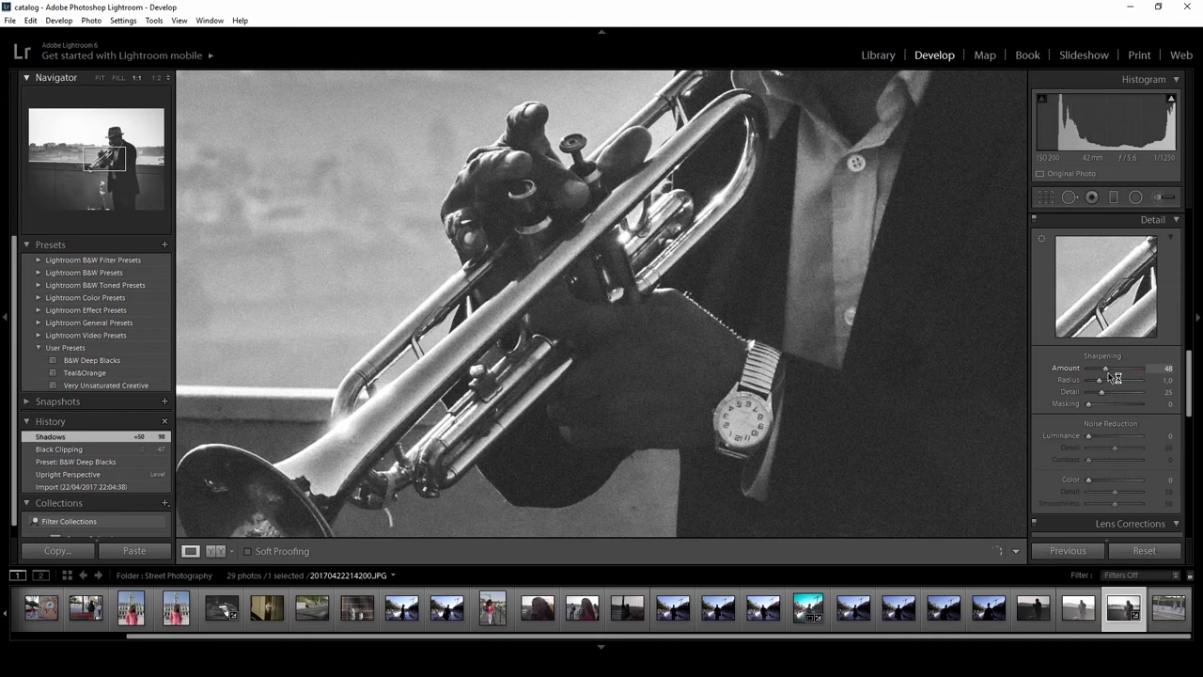
key(ctrl+alt+minus)
key(ctrl+alt+minus)
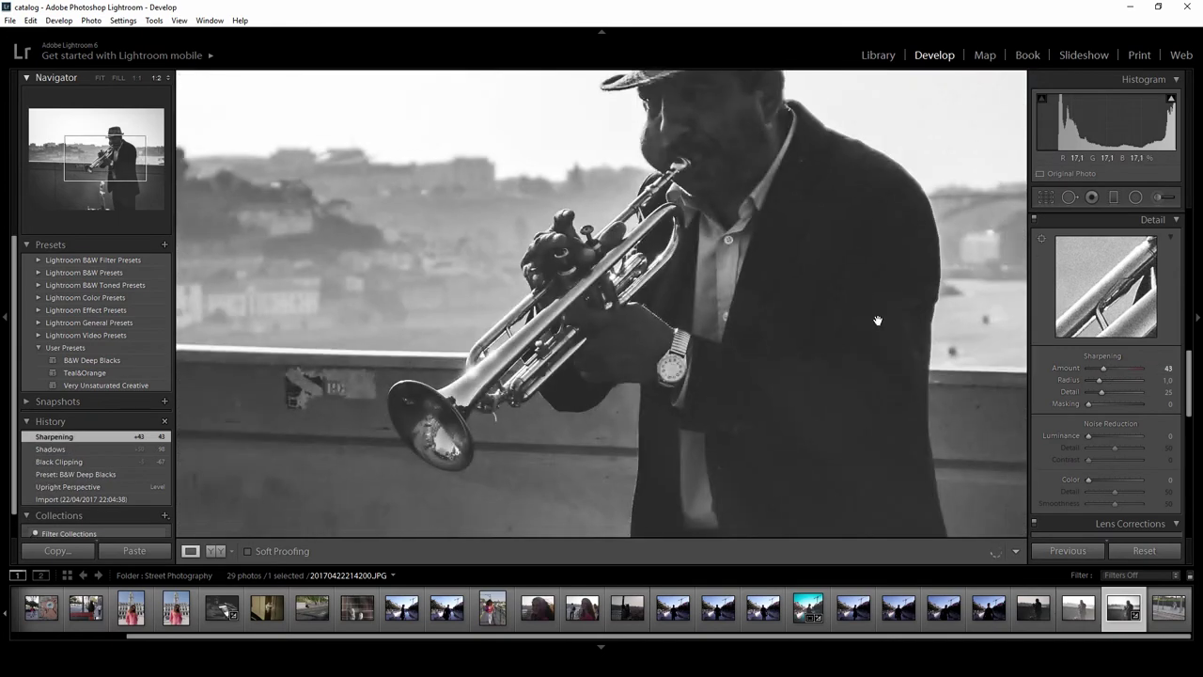
drag(1104, 369, 1098, 369)
key(ctrl+alt+minus)
key(ctrl+alt+minus)
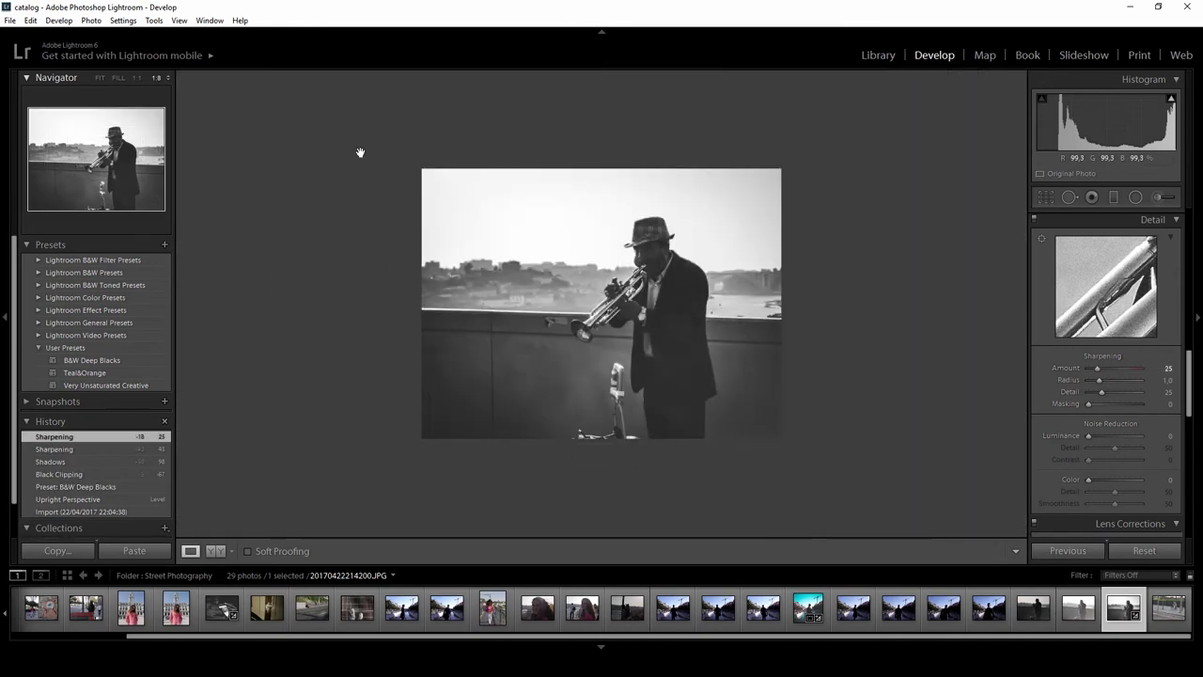
click(99, 77)
- Add a tall elliptical radial filter around the trumpet player with Feather 42 and Invert Mask enabled
click(1133, 197)
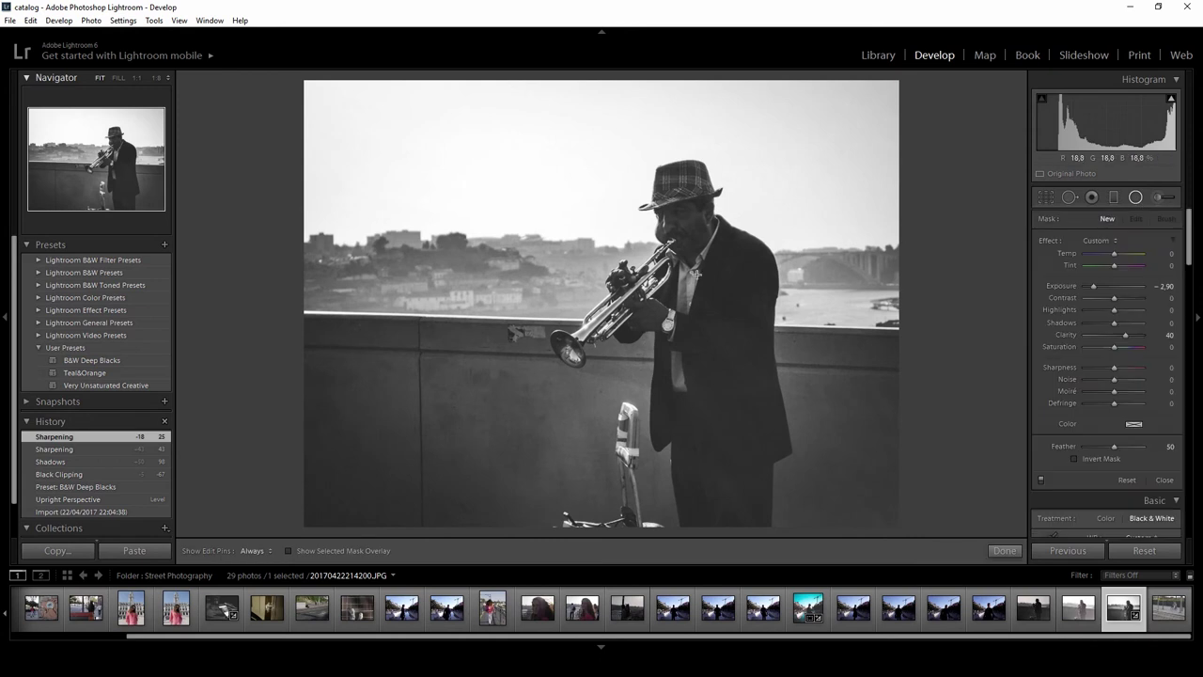
drag(673, 340, 825, 119)
drag(1114, 446, 1111, 449)
click(1075, 459)
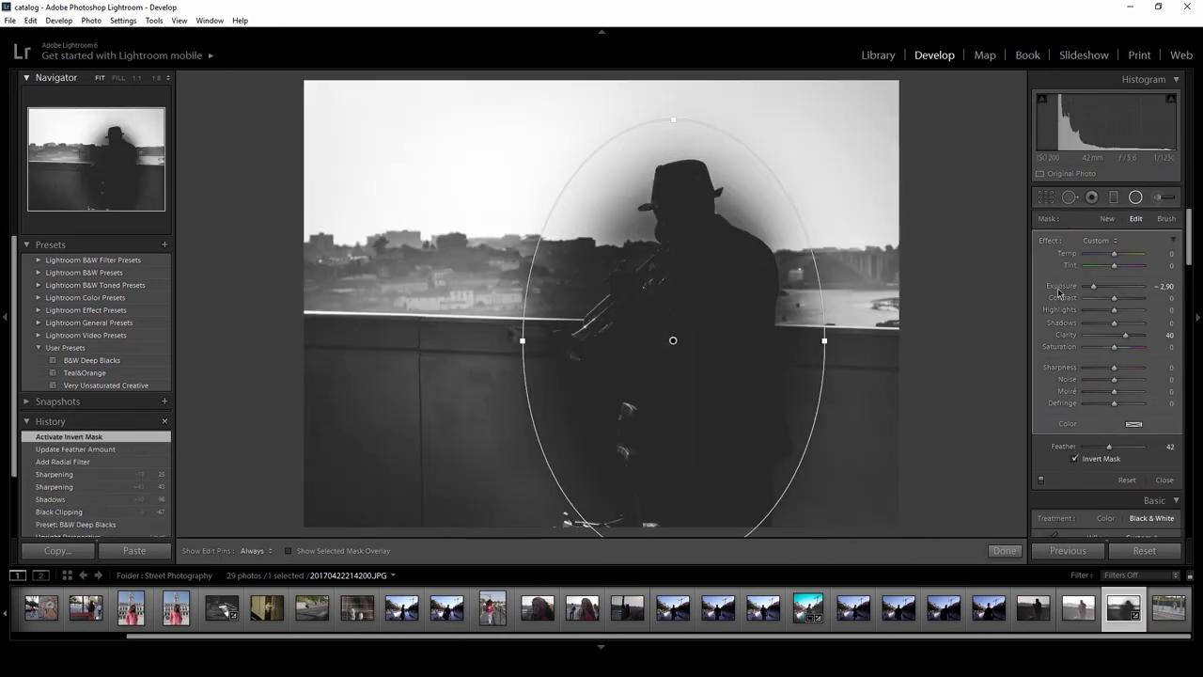
- Set the trumpet player's radial filter to Exposure 0, Contrast -34, Shadows 23 and Clarity 30, and raise its Sharpness
double_click(1093, 286)
double_click(1125, 335)
mouse_move(1115, 323)
mouse_down()
mouse_move(1130, 323)
mouse_move(1119, 324)
mouse_move(1125, 301)
mouse_move(1105, 307)
mouse_up()
drag(1114, 335, 1128, 341)
drag(1114, 287, 1113, 291)
double_click(1113, 288)
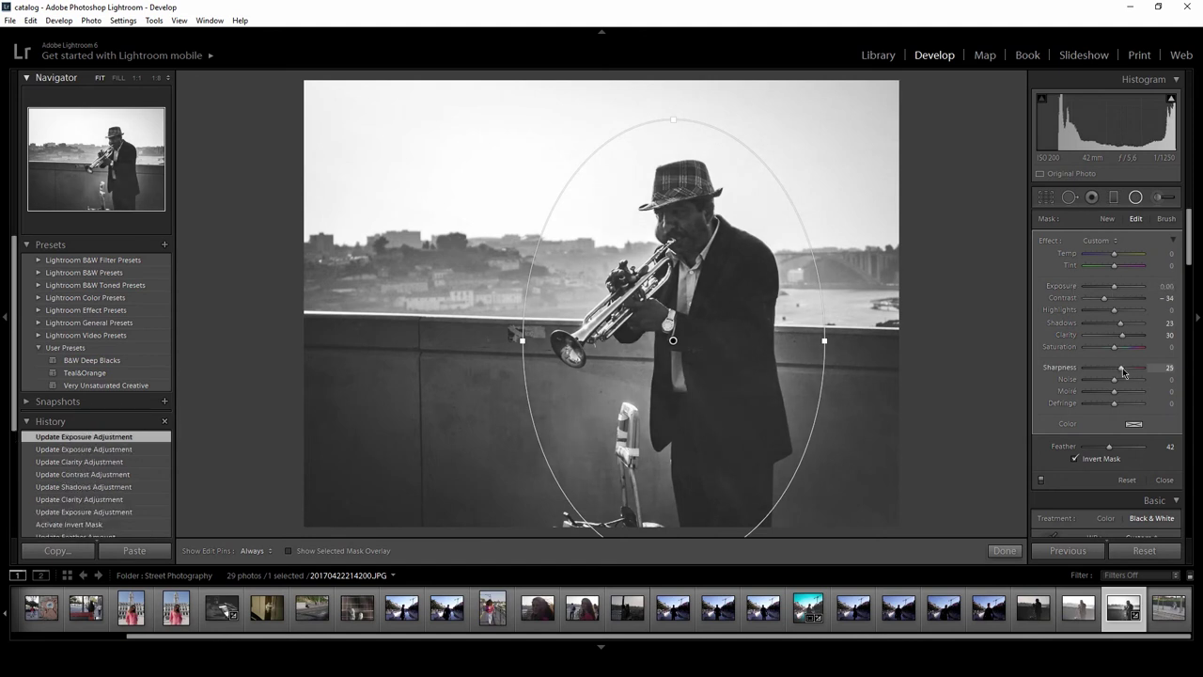
drag(1123, 372, 1121, 373)
click(1004, 551)
- Paint over the whole trumpet with the adjustment brush at Size 4 and Feather 55
key(k)
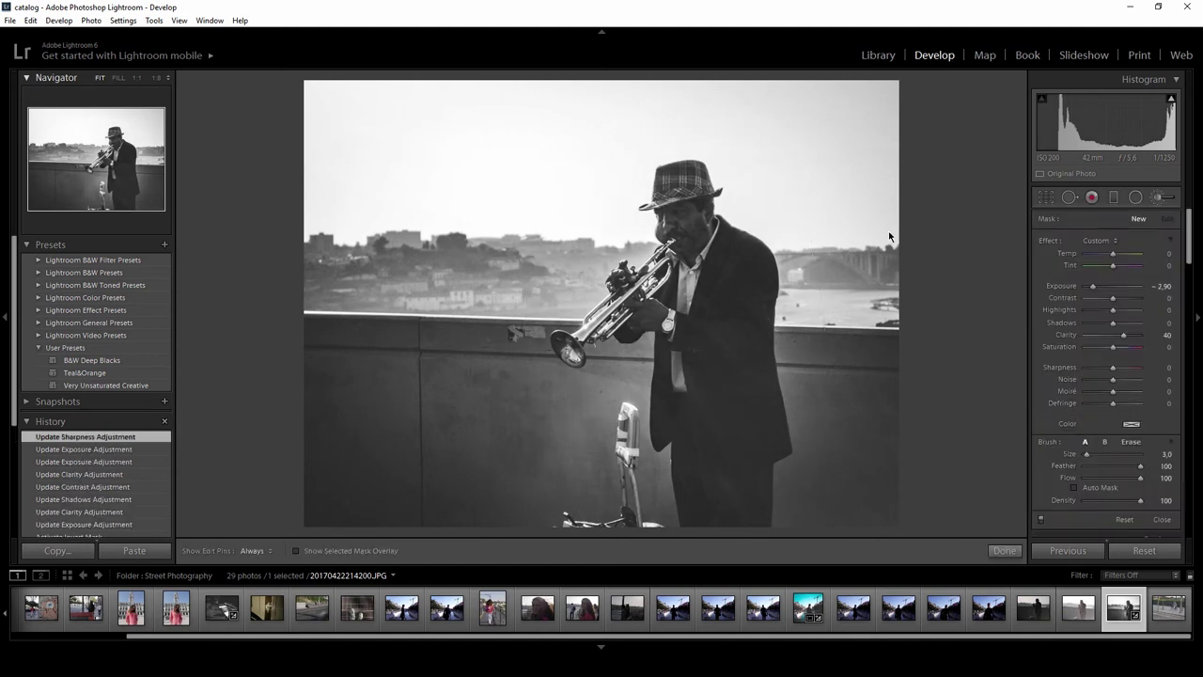
key(alt)
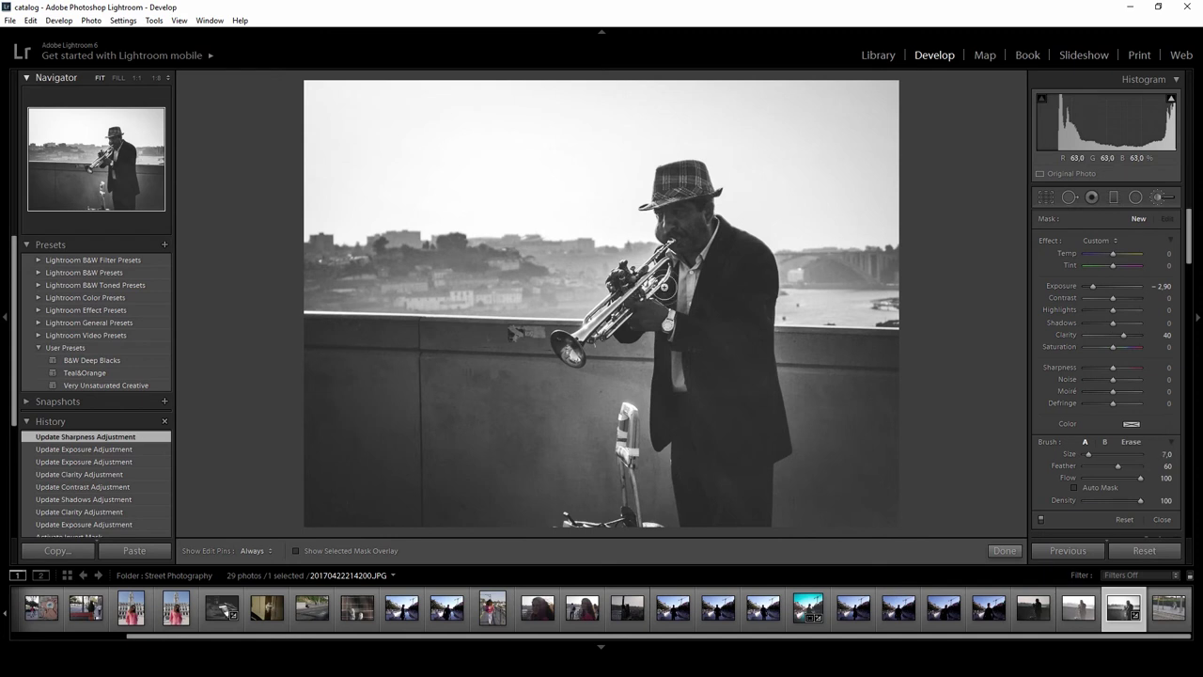
mouse_move(663, 246)
mouse_down()
mouse_move(647, 282)
mouse_move(571, 348)
mouse_up()
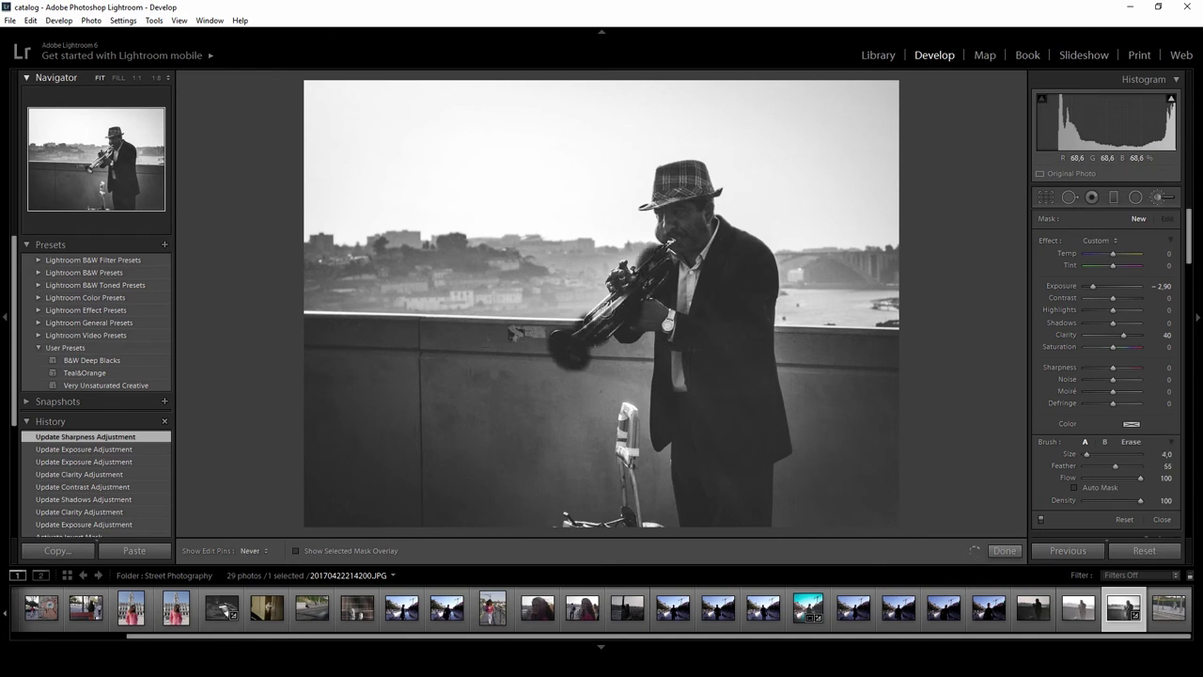
drag(607, 313, 616, 312)
- Reset the trumpet brush's effects and set Contrast 59, Highlights -10, Clarity 47 and Sharpness 29
alt+click(1050, 243)
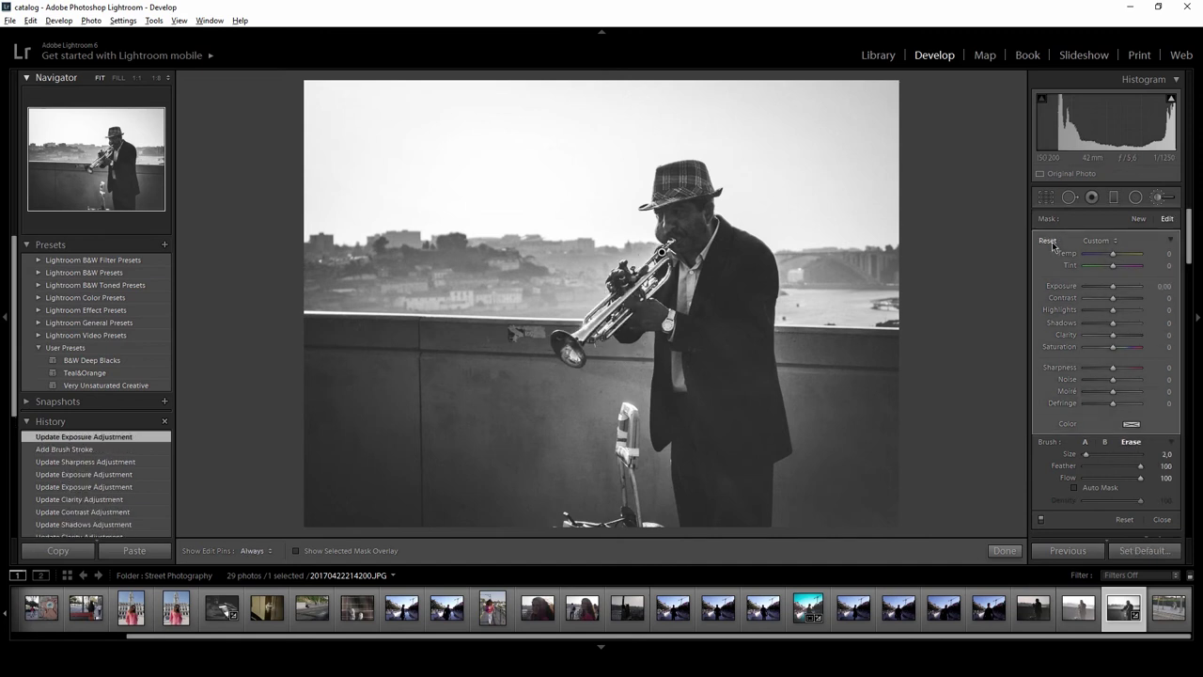
click(1124, 310)
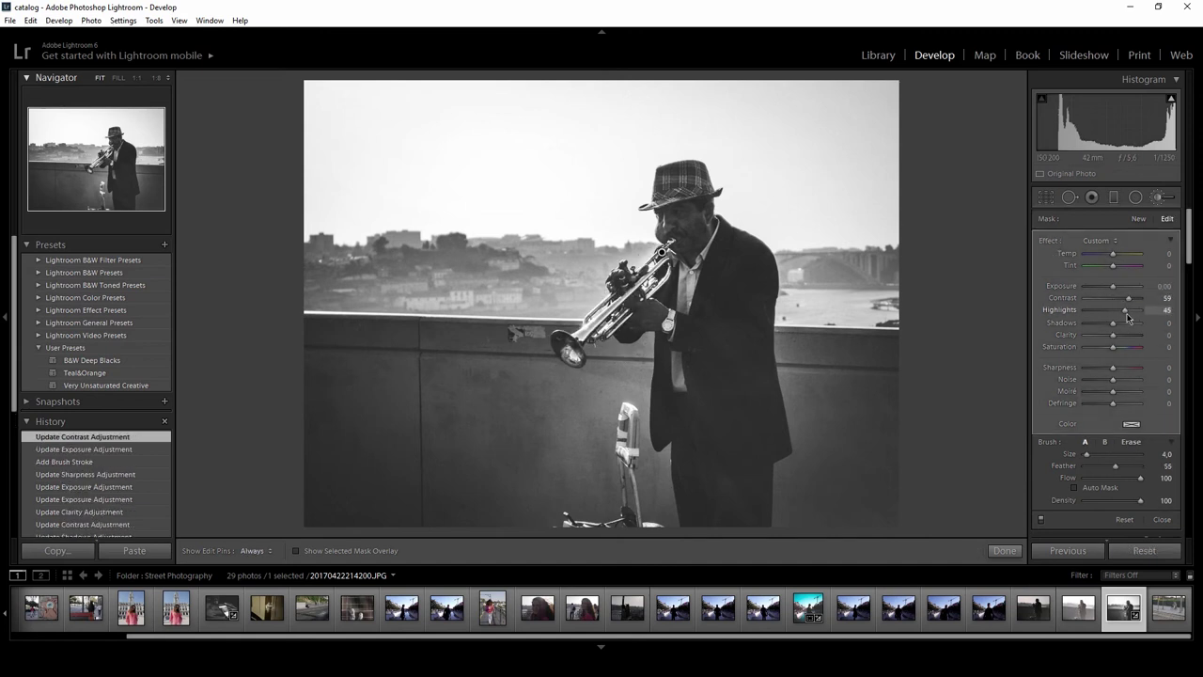
click(1120, 367)
mouse_move(1114, 336)
mouse_down()
mouse_move(1124, 331)
mouse_move(1128, 345)
mouse_up()
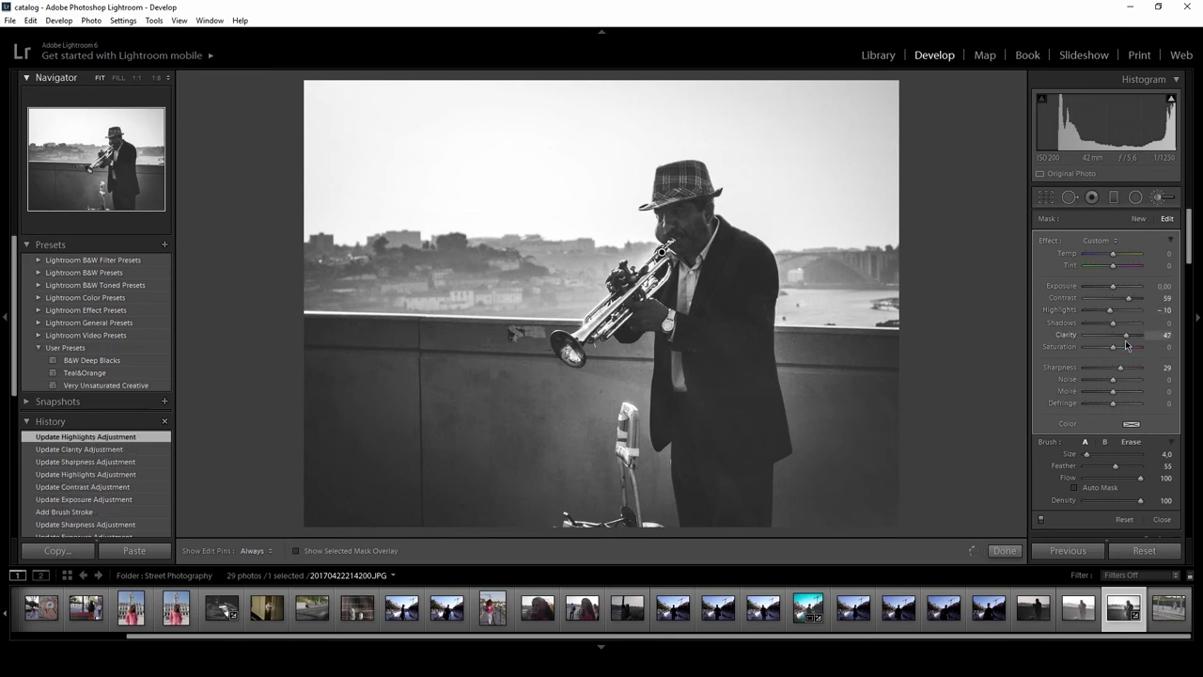
click(1004, 551)
- Paint over the trumpet player's face with a new adjustment brush at Size 4 and Feather 100
click(1158, 196)
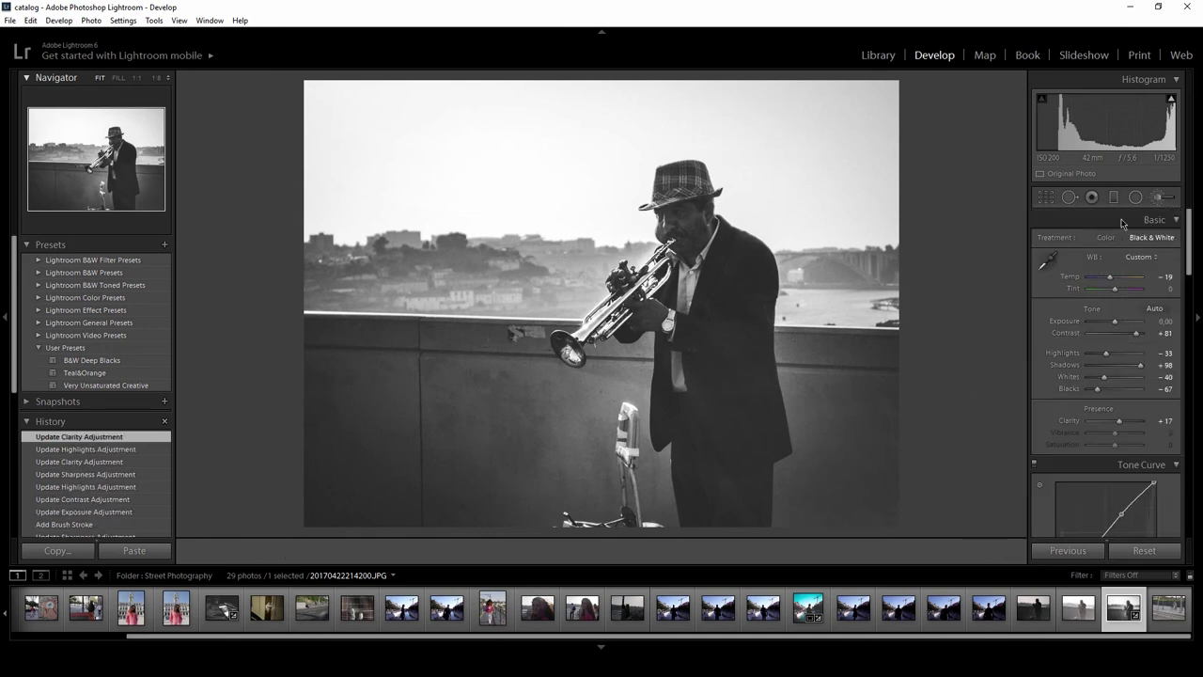
shift+scroll(714, 236, up, 5)
scroll(711, 234, down, 3)
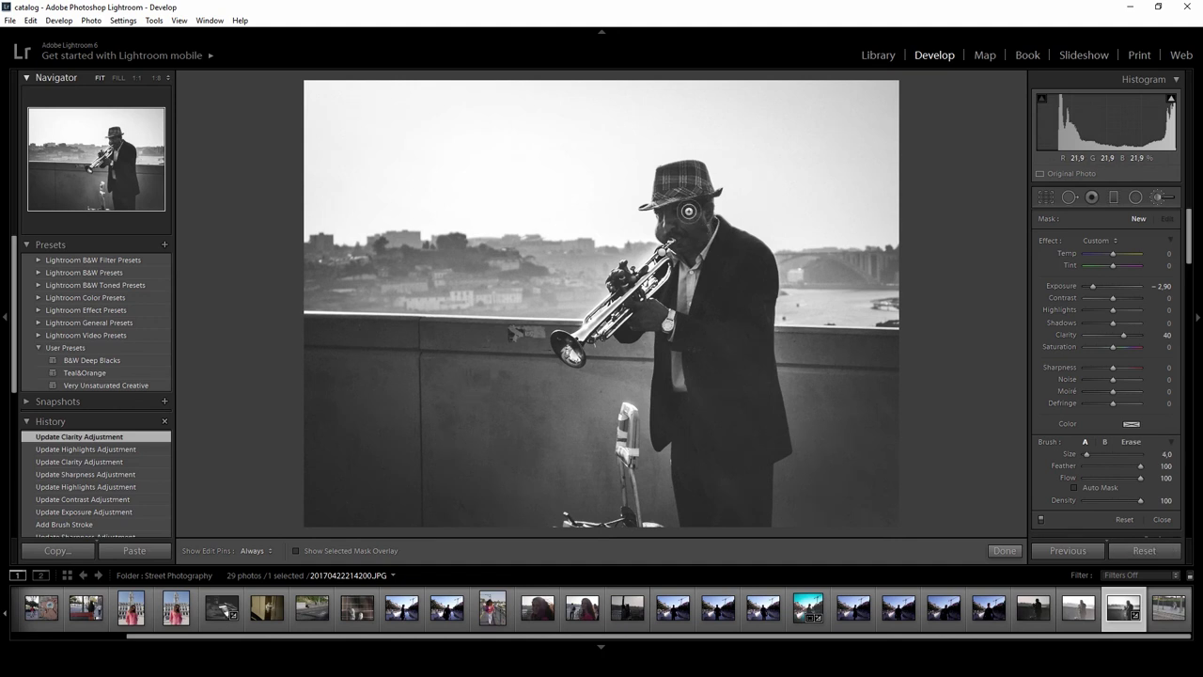
key(h)
drag(689, 212, 702, 244)
- Reset the face brush's effects and set Exposure 0.60, Highlights 13 and Shadows 61
alt+click(1052, 241)
mouse_move(1113, 285)
mouse_down()
mouse_move(1129, 324)
mouse_move(1116, 290)
mouse_up()
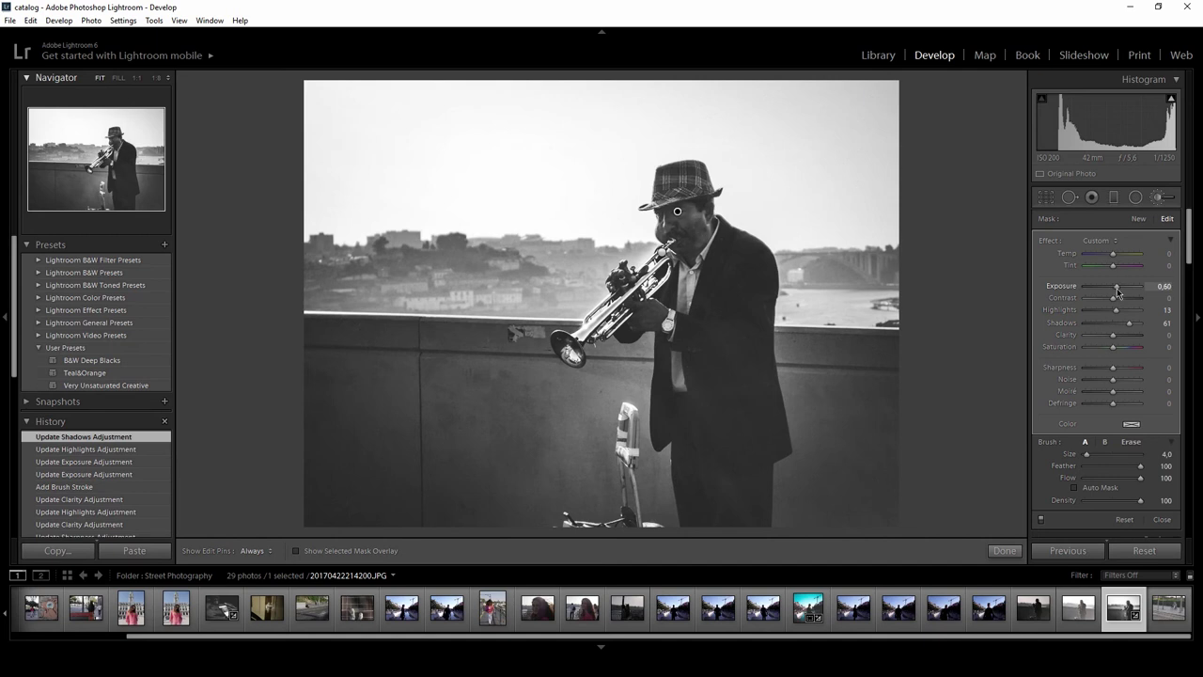
click(1004, 550)
- Compare the history states before and after the face brush edits and set the face brush's Exposure to 0.32
click(117, 501)
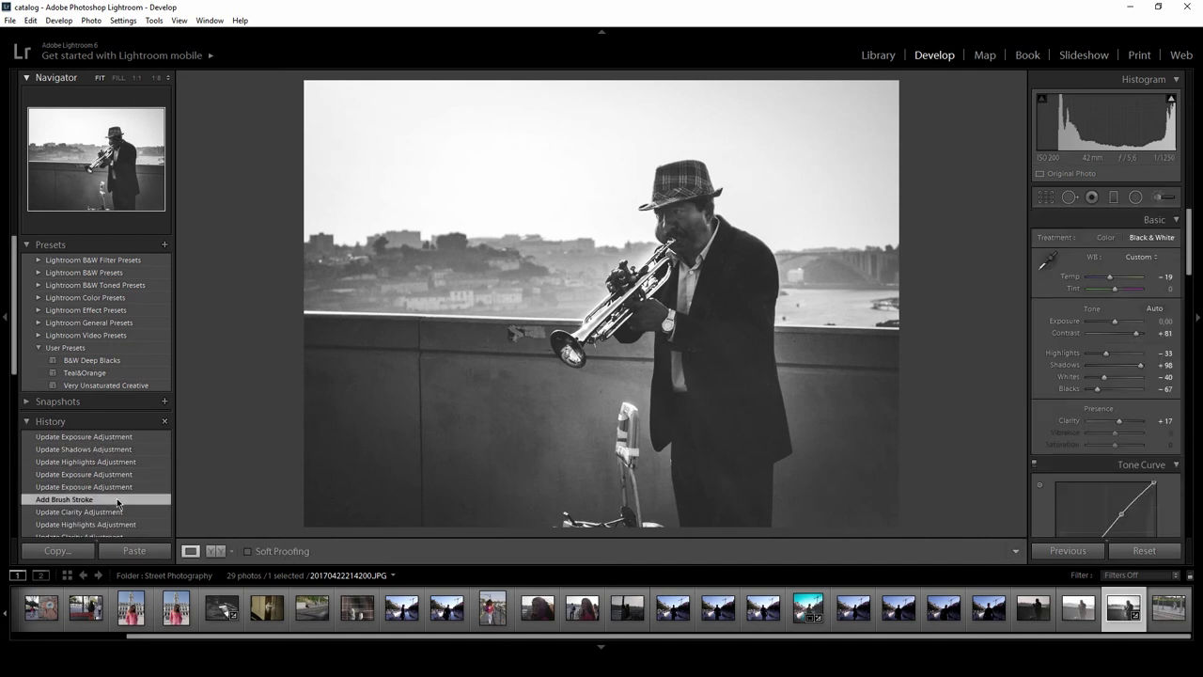
click(117, 513)
click(105, 438)
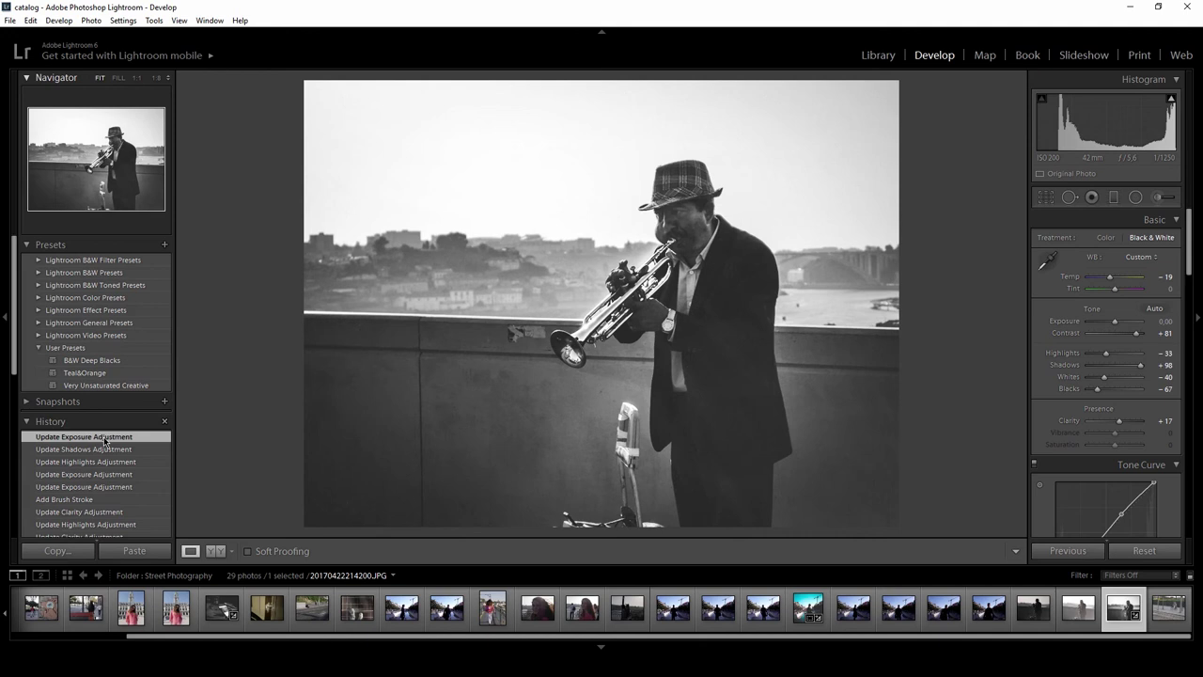
click(1165, 197)
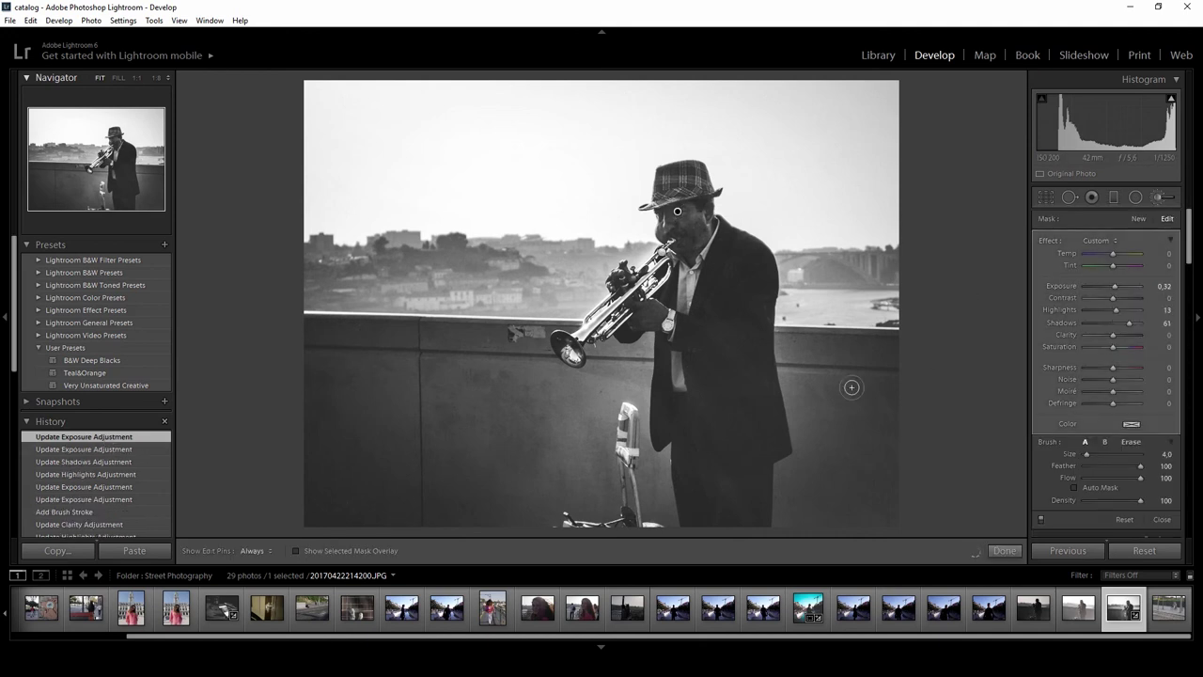
click(1008, 552)
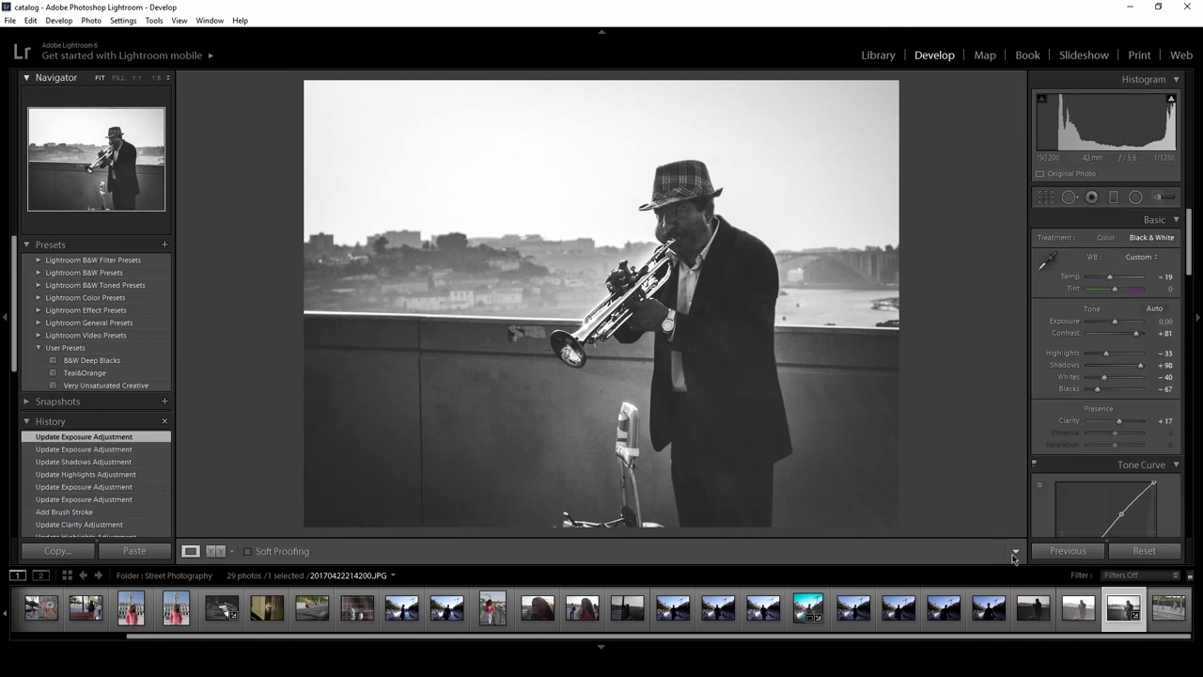
- Crop the photo tighter around the trumpet player, trimming the empty sky and the wall in front of him
click(1046, 199)
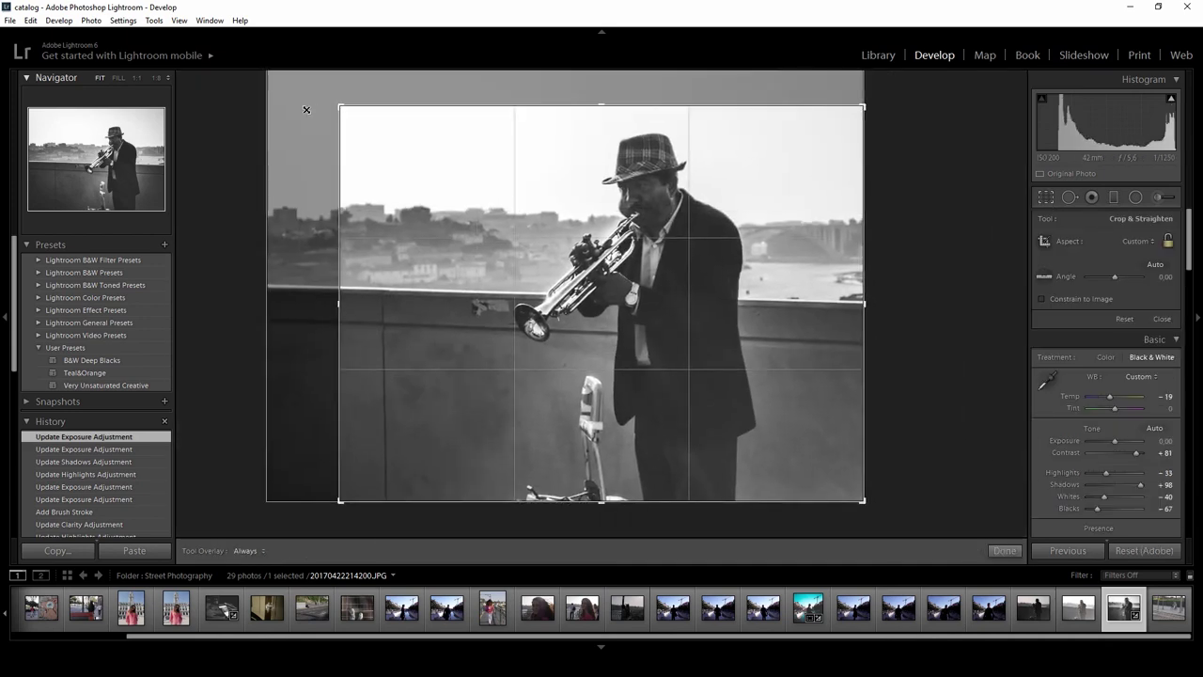
click(1003, 551)
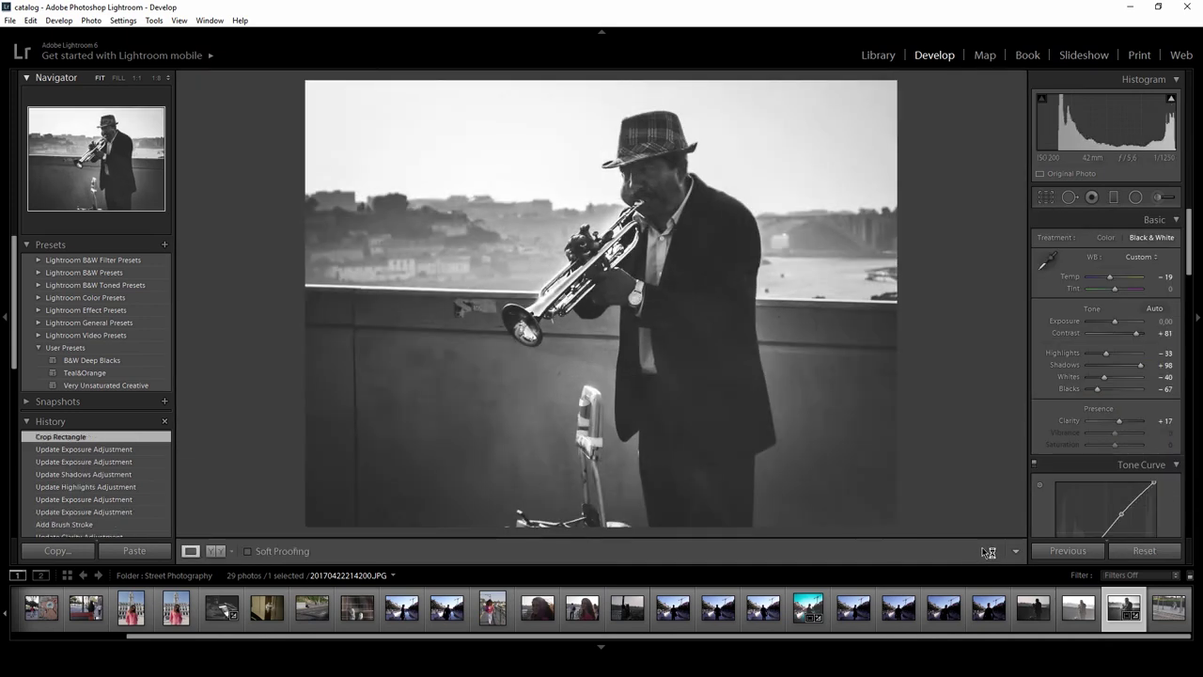
- Add a large round radial filter centred on the trumpet with Invert Mask off and reset its effect settings
click(1136, 198)
drag(614, 311, 773, 380)
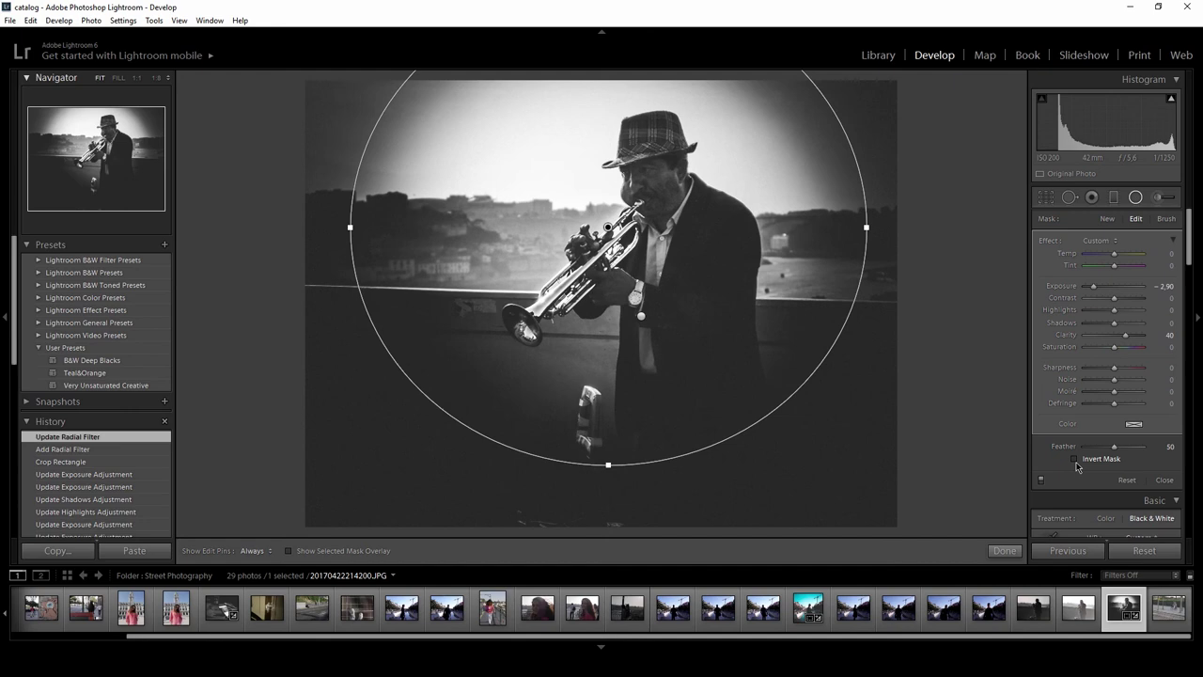
alt+click(1050, 240)
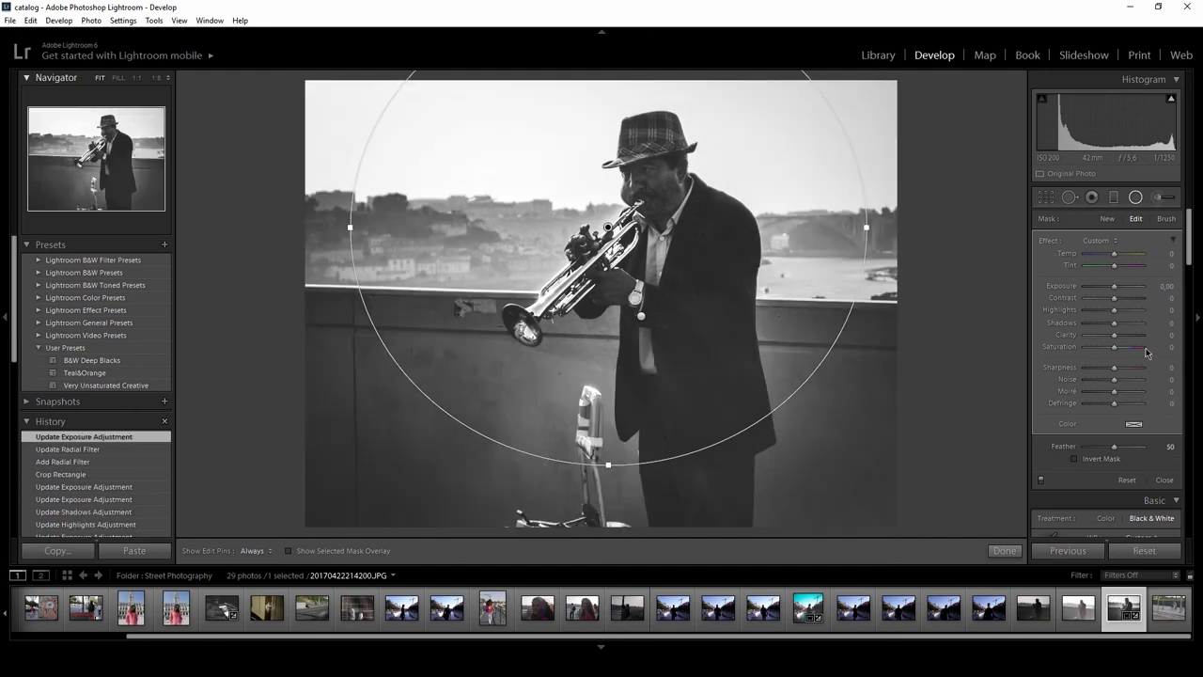
- Set the large radial filter's Clarity to 0 and Sharpness to -58, and compare the photo with radial filters off and on
drag(1116, 335, 1089, 345)
double_click(1066, 335)
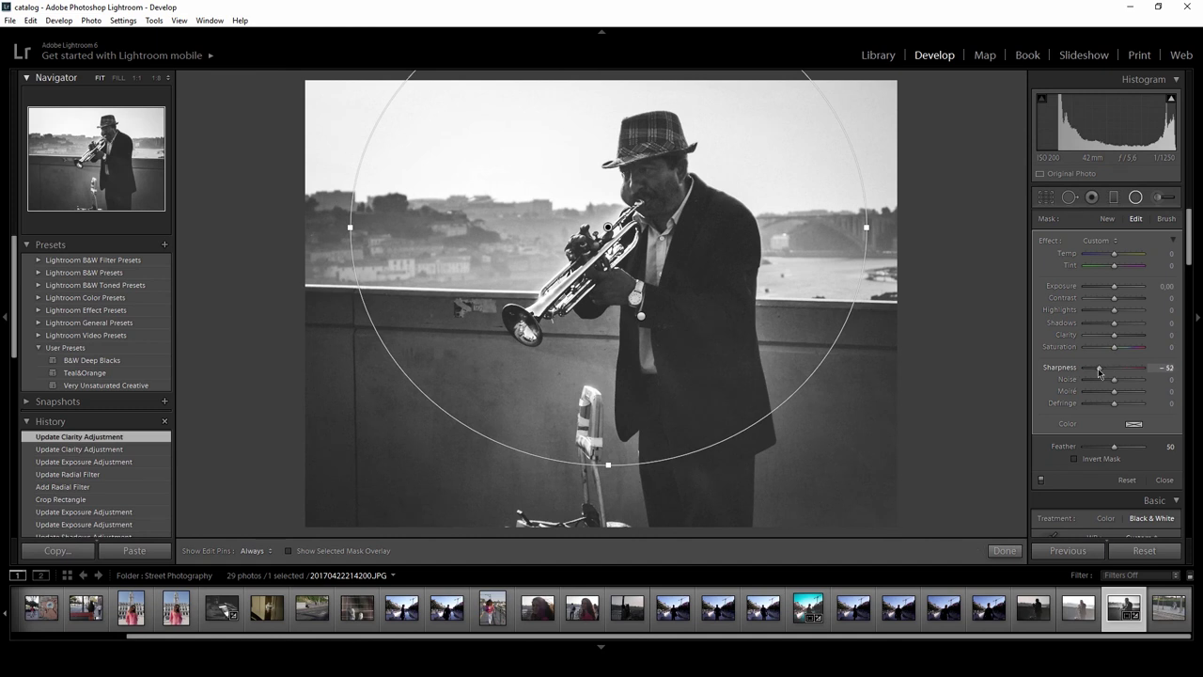
click(1041, 479)
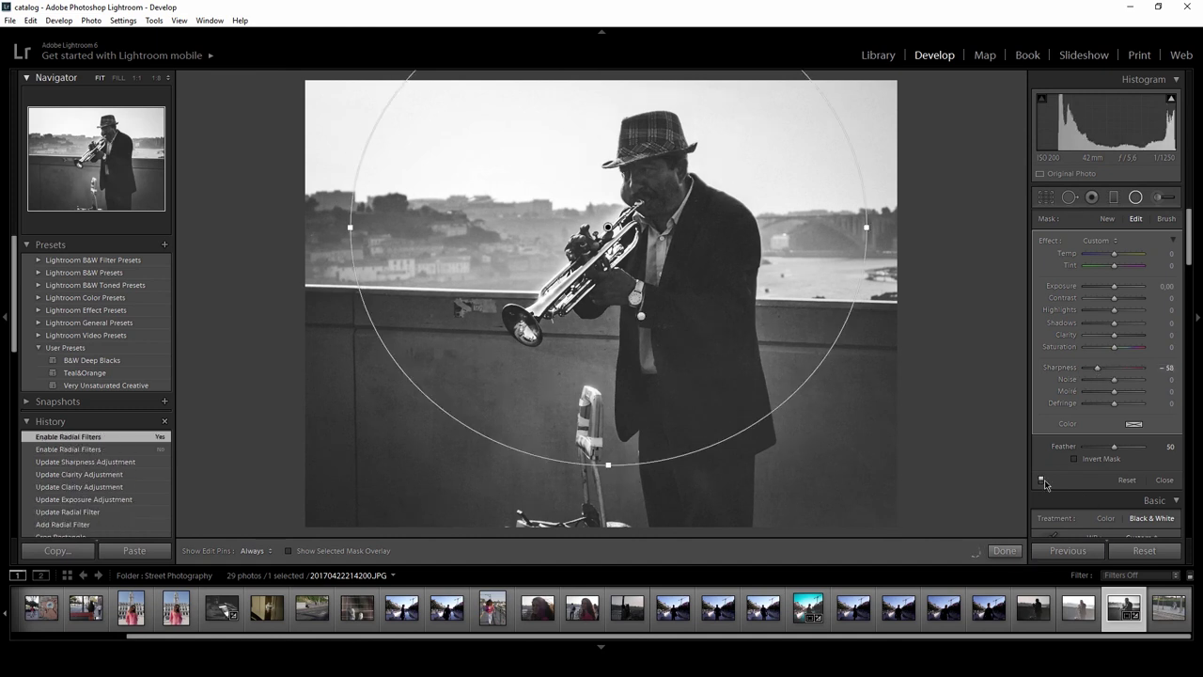
click(1040, 480)
click(1004, 550)
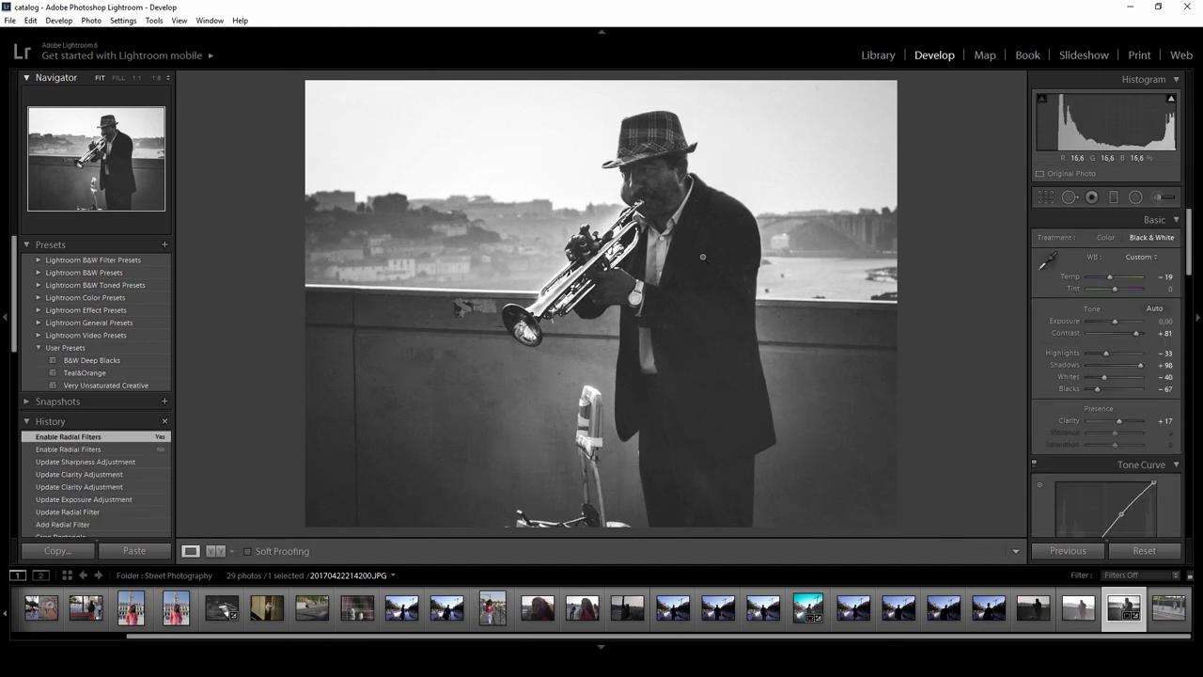
- Bring up the file commands for the edited trumpet player photo
click(9, 19)
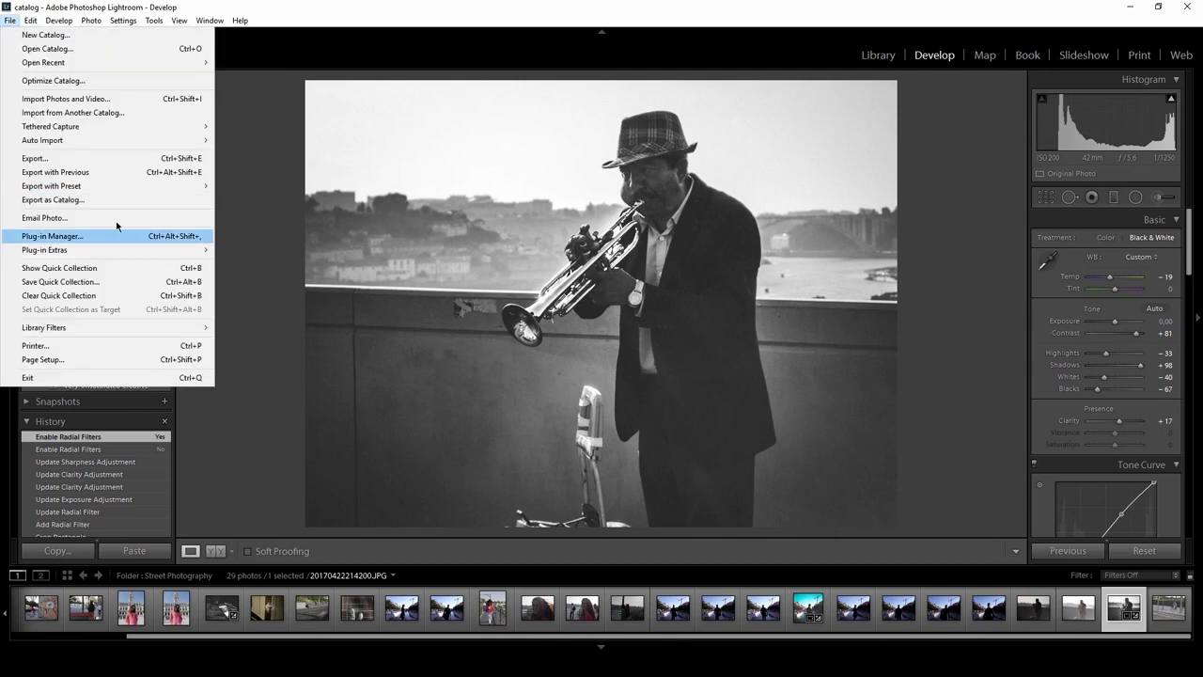